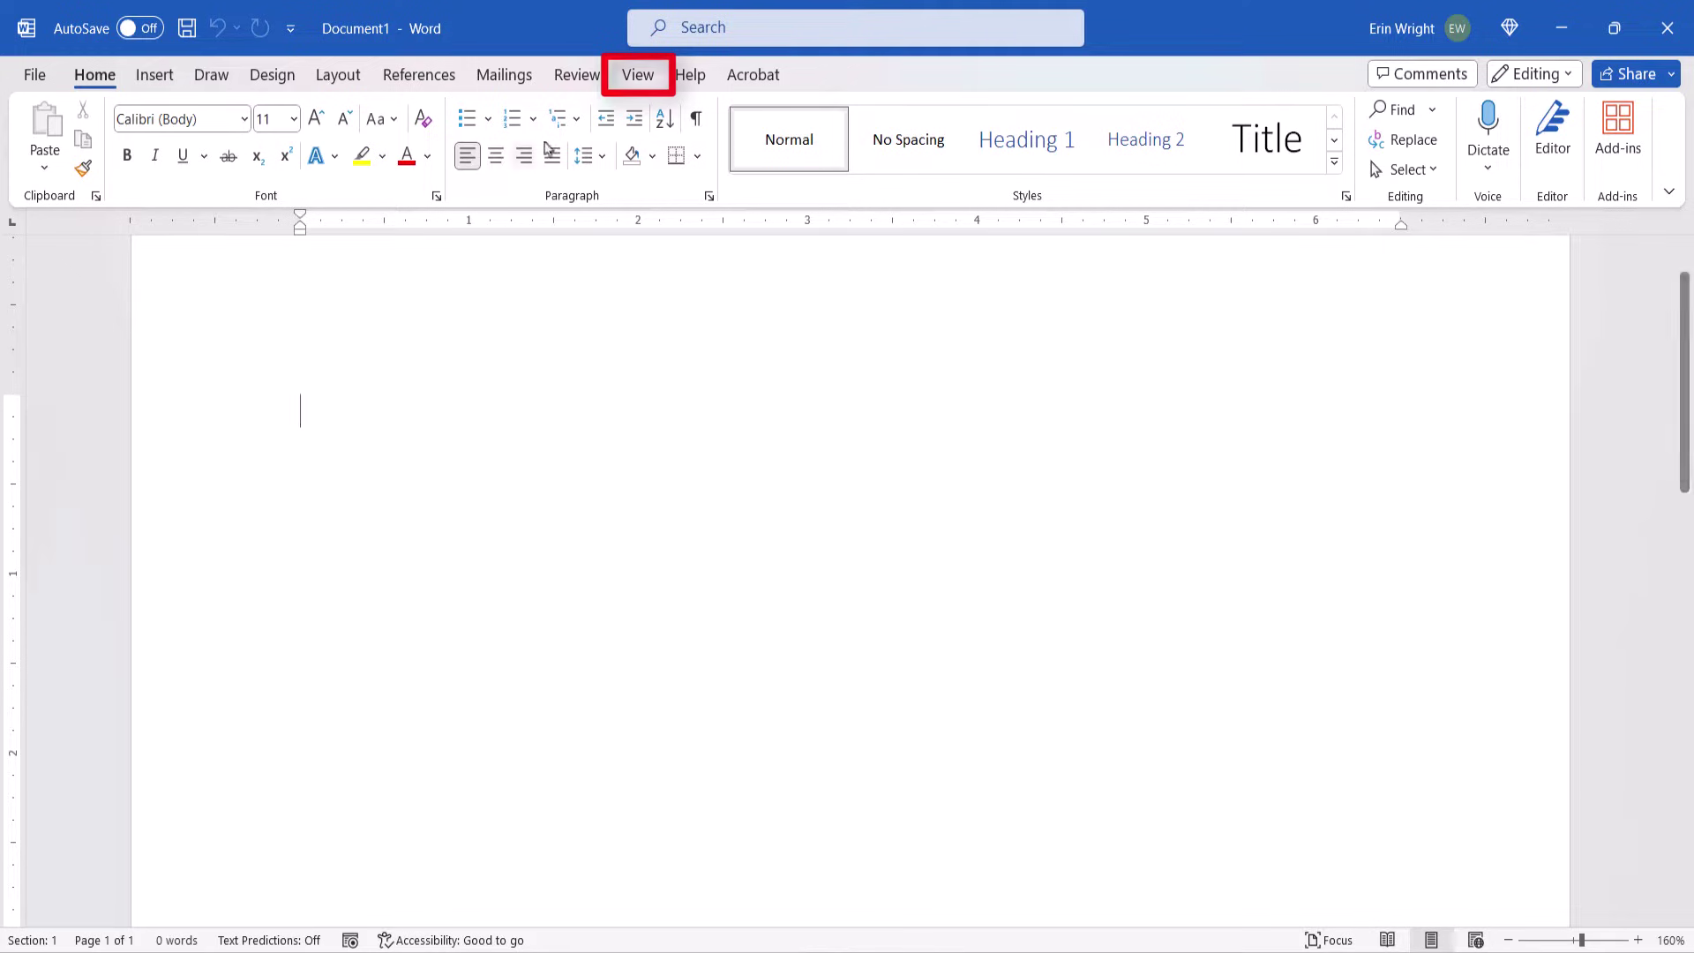
Switch the blank Document1 to Outline view from the View ribbon.
click(637, 76)
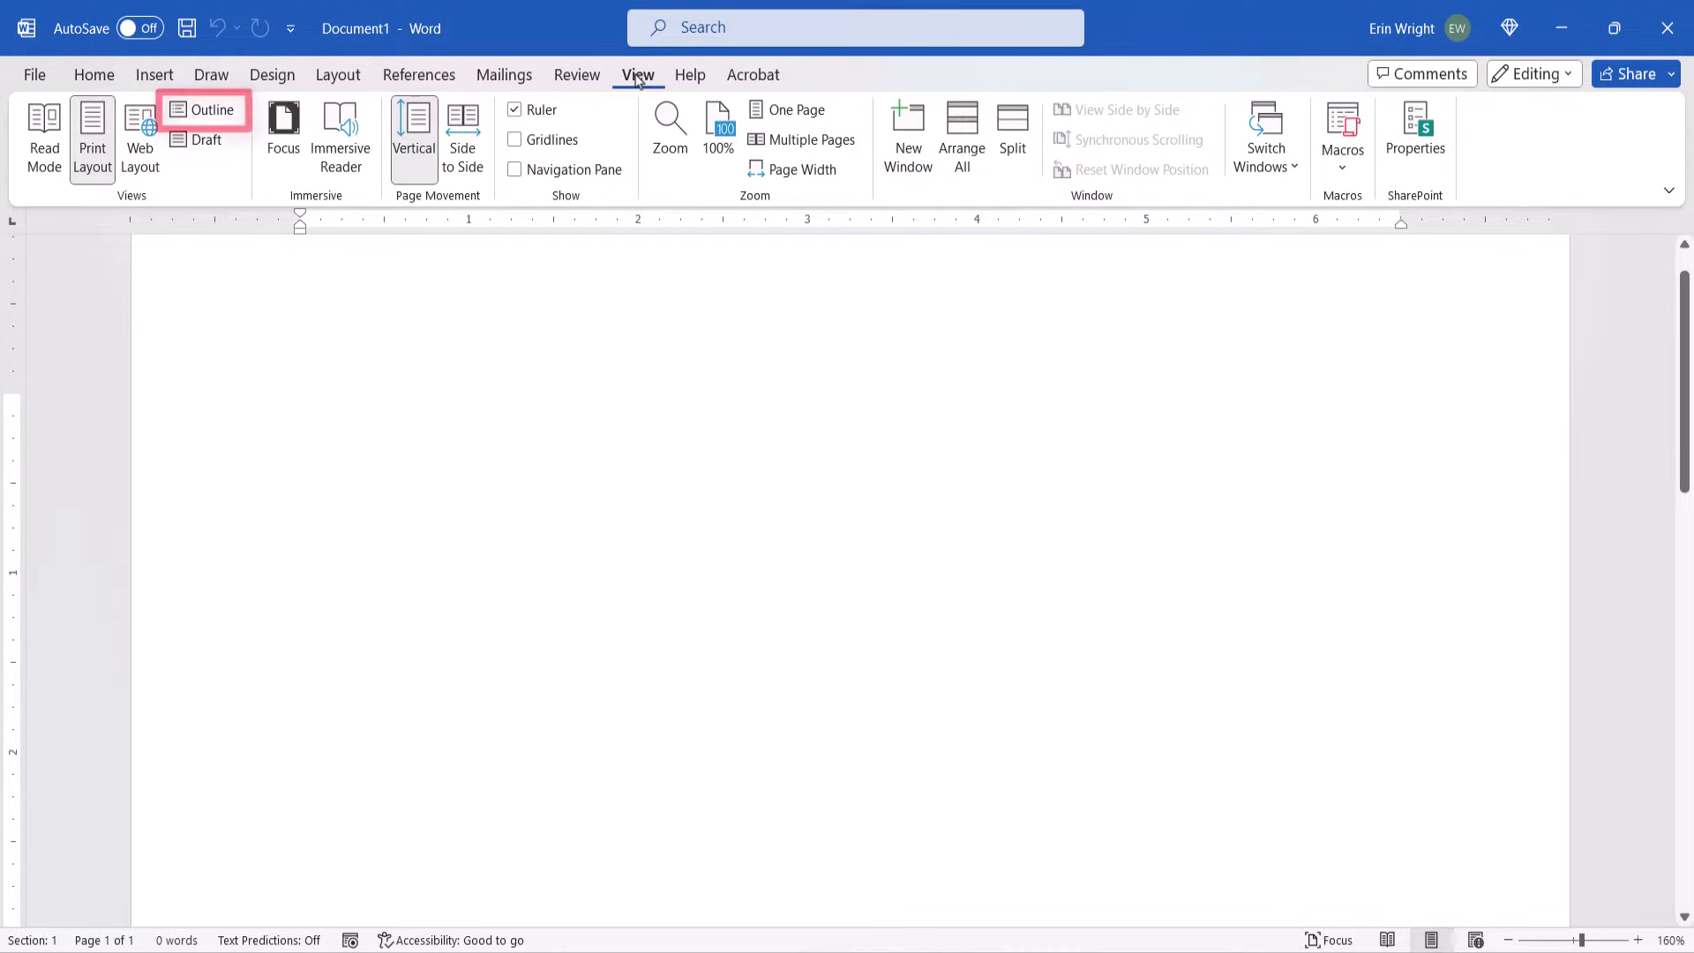
click(220, 112)
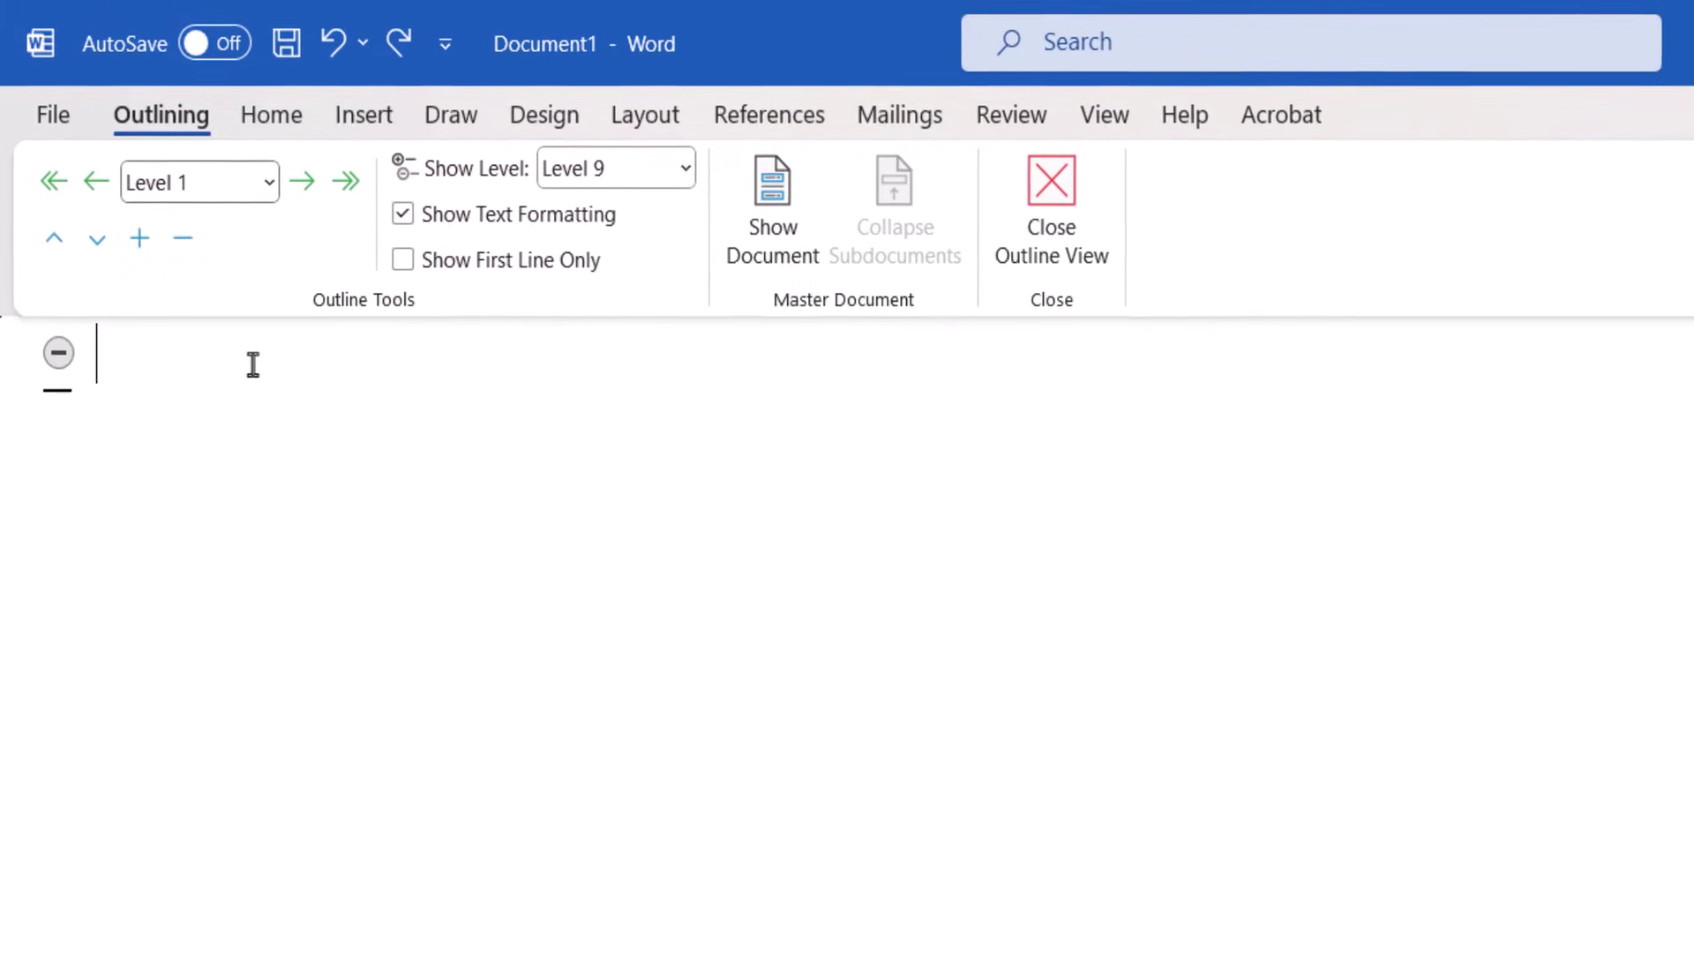
Enter 'Research Paper' and 'Introduction' as Level 1 headings on separate lines.
click(272, 200)
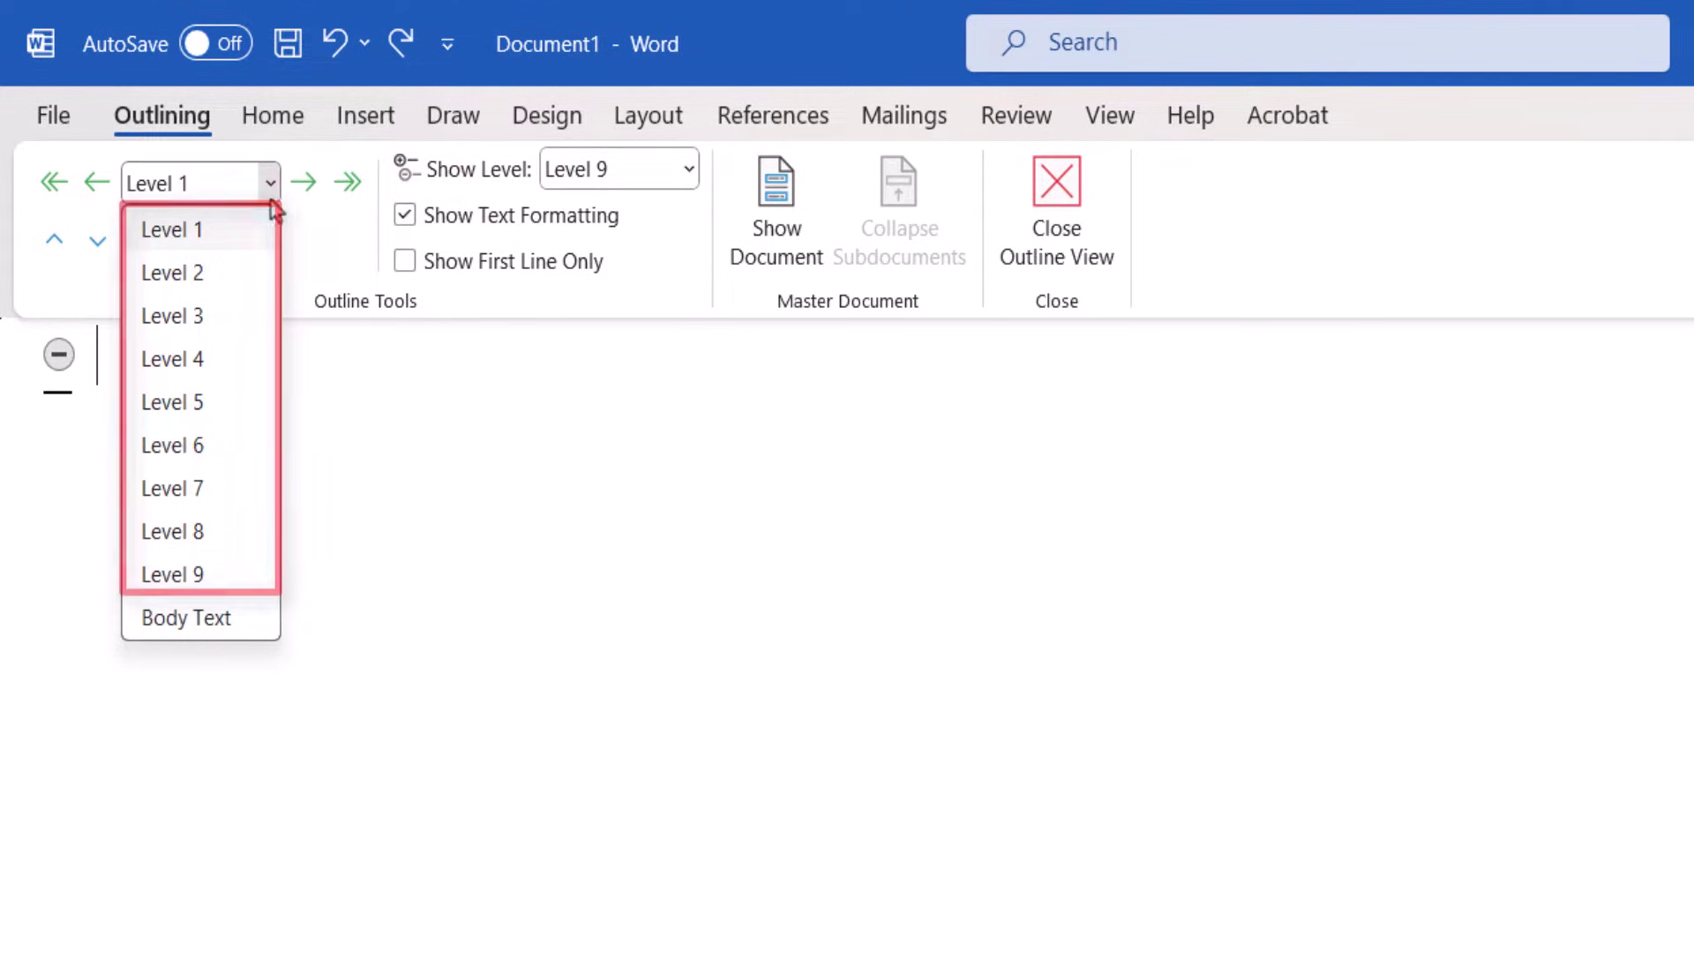
click(243, 244)
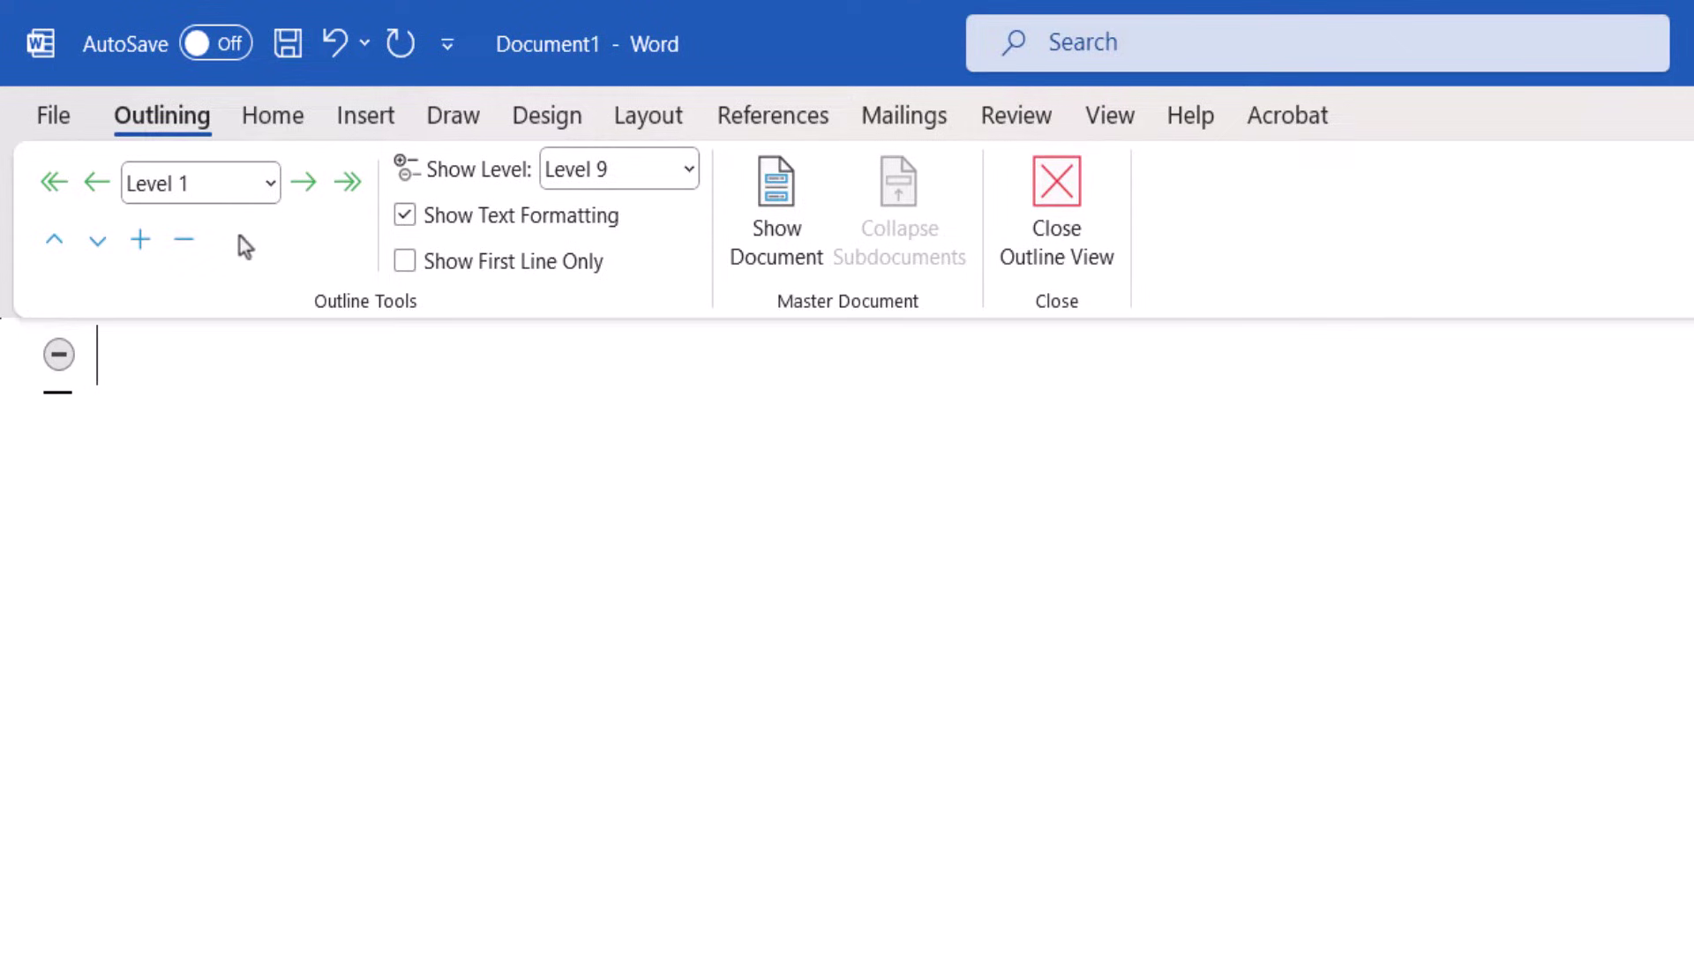
text(Research )
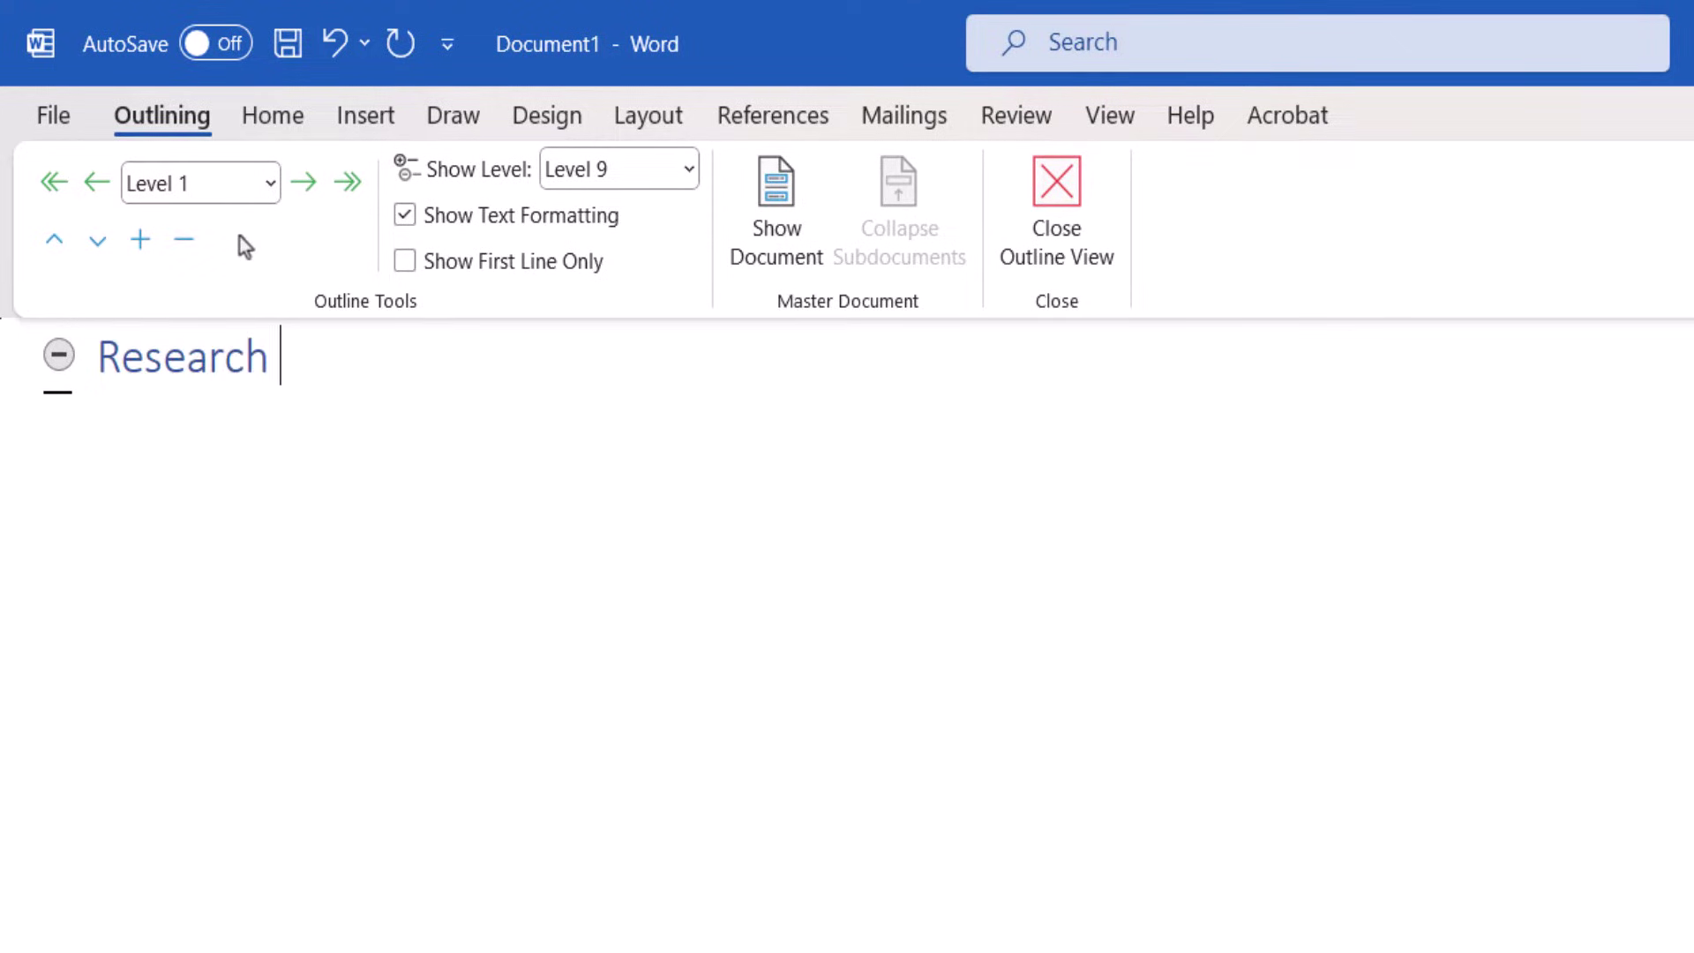
text(Paper)
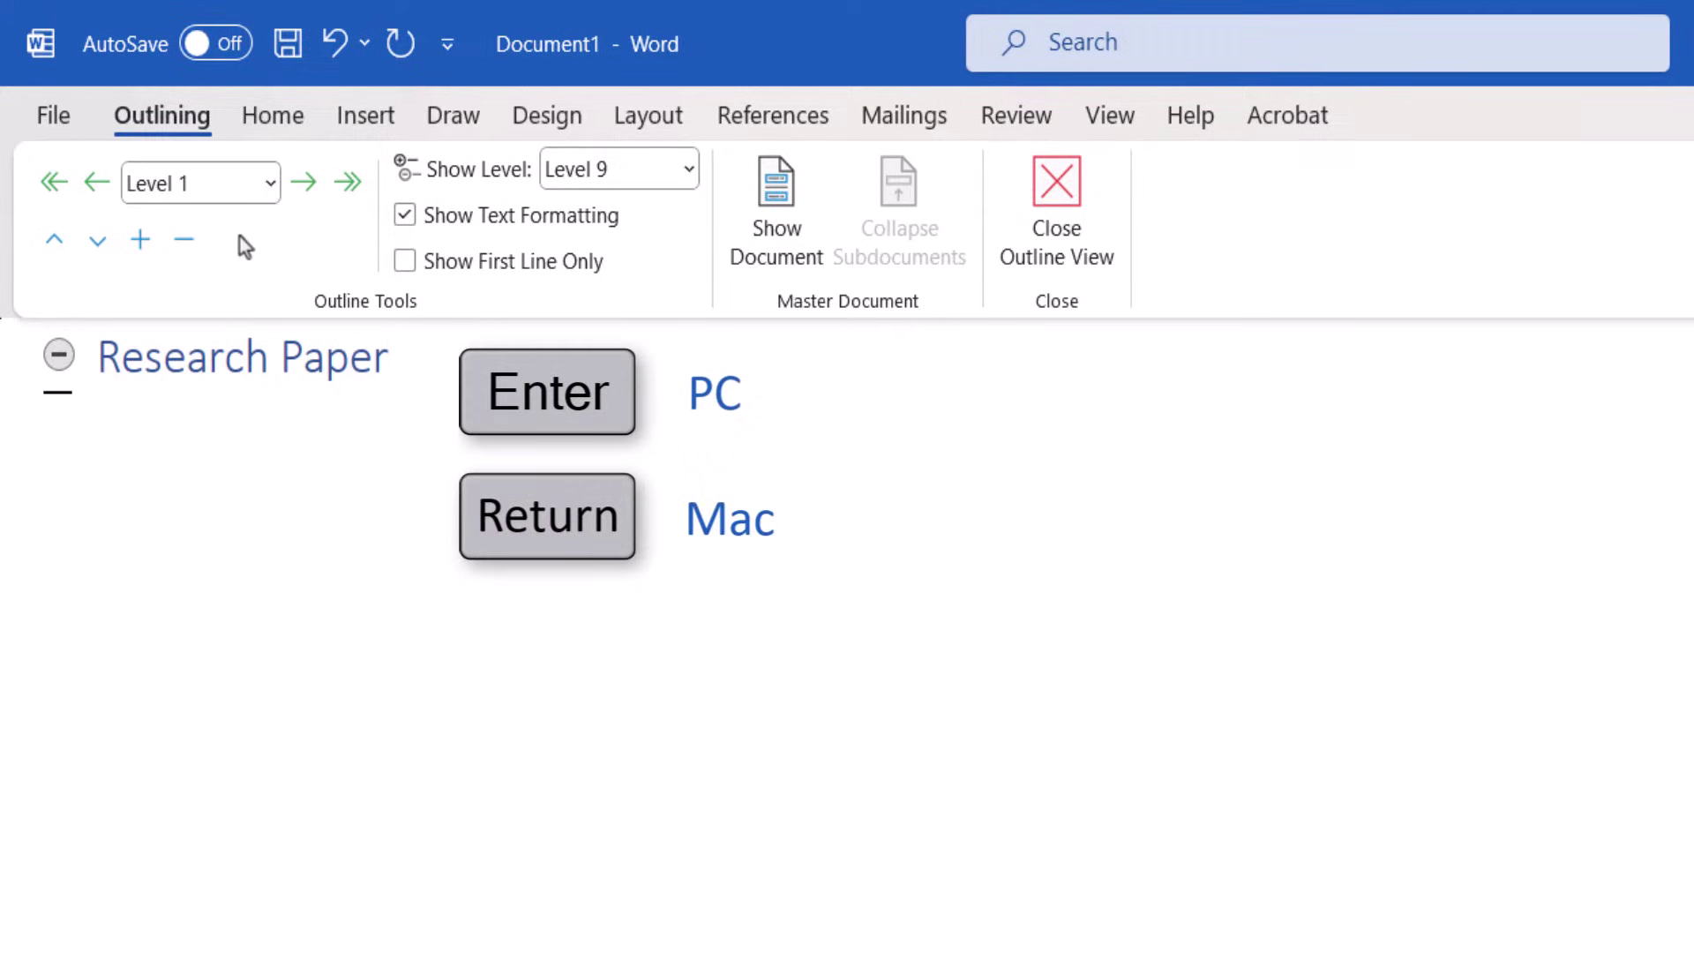
key(Return)
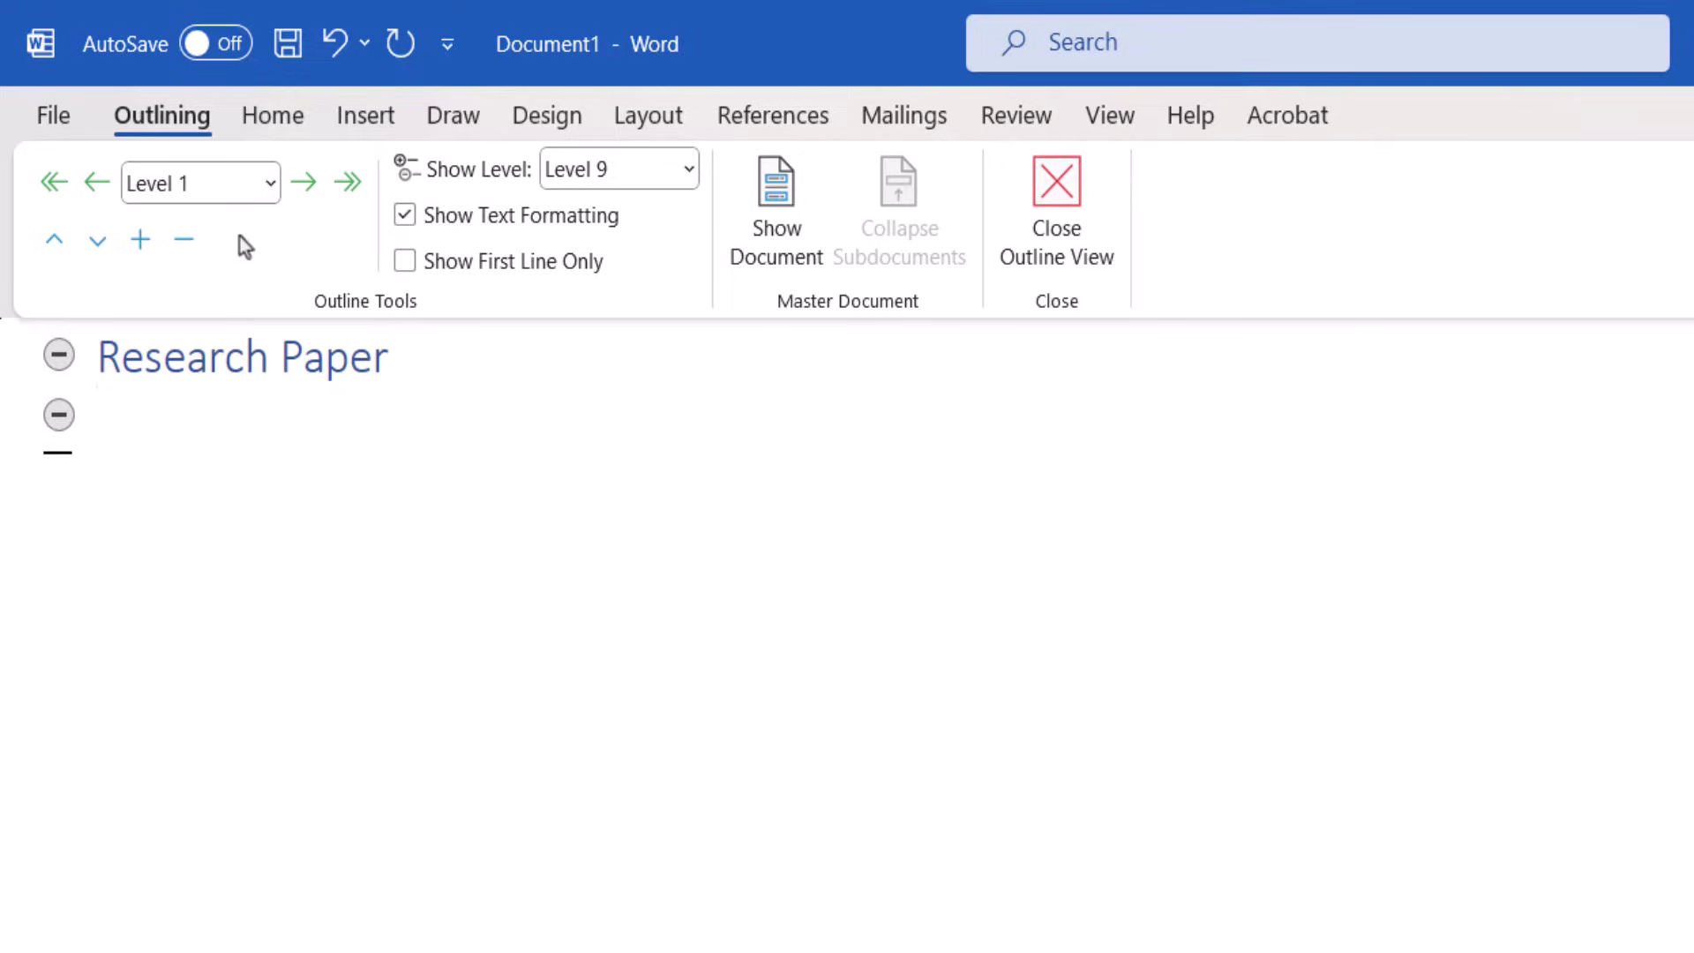
text(Introduction)
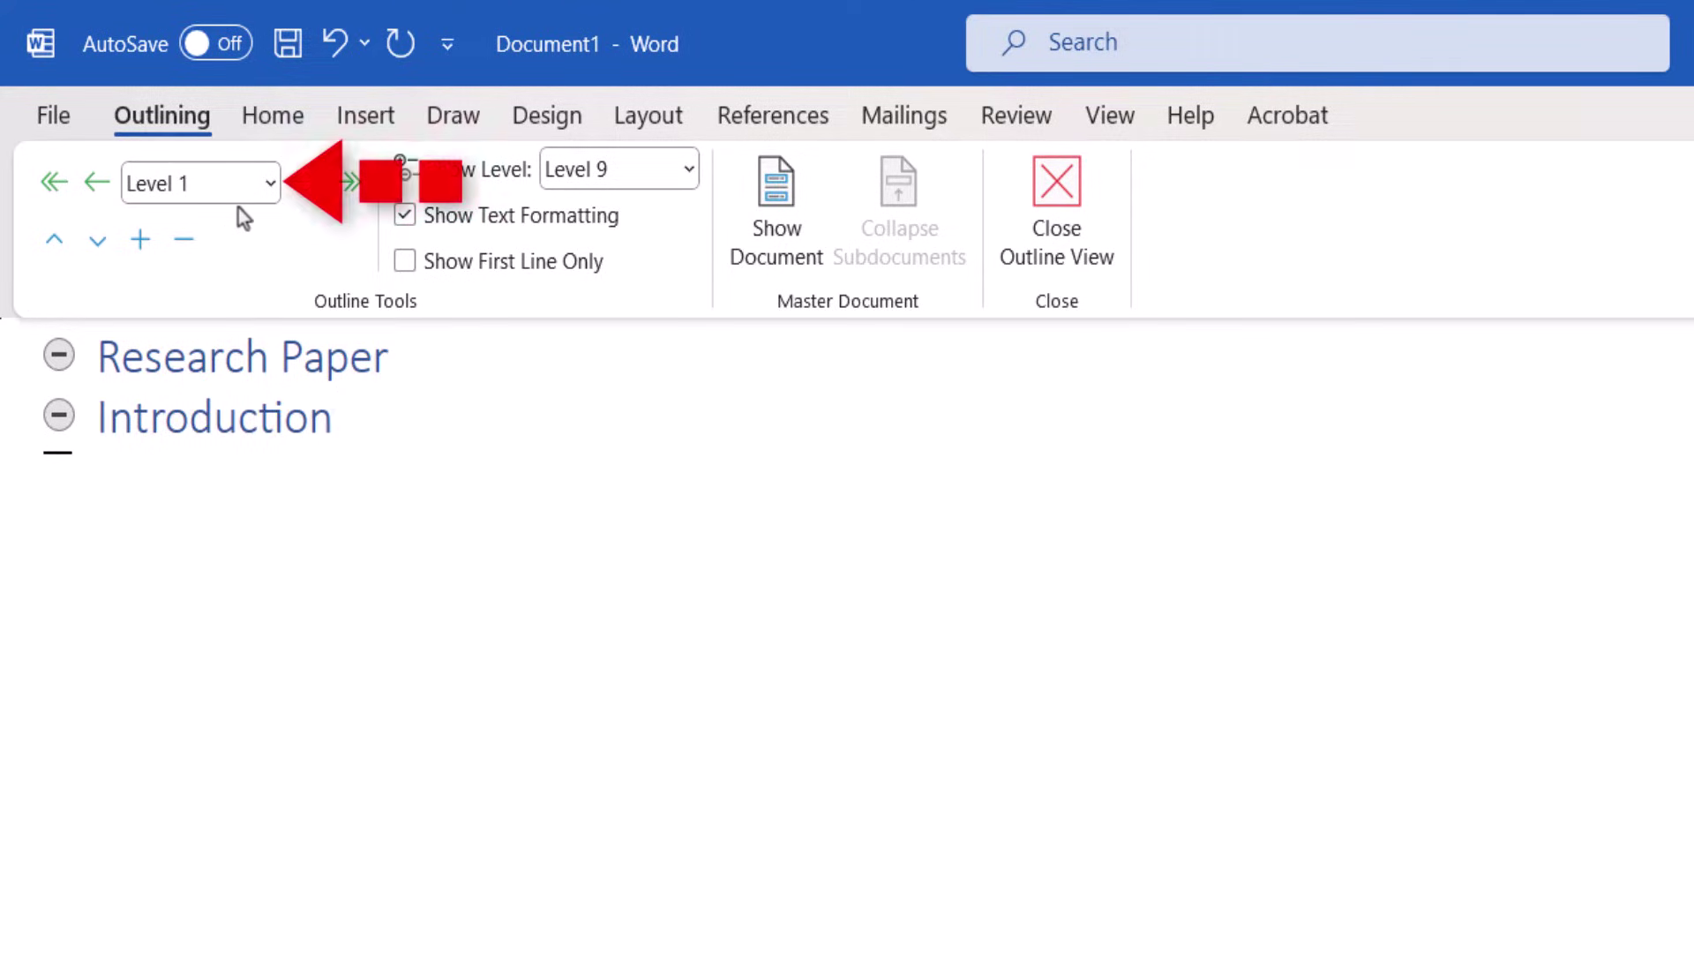
Demote Introduction to Level 3 with Tab, then promote it back to Level 2.
click(268, 185)
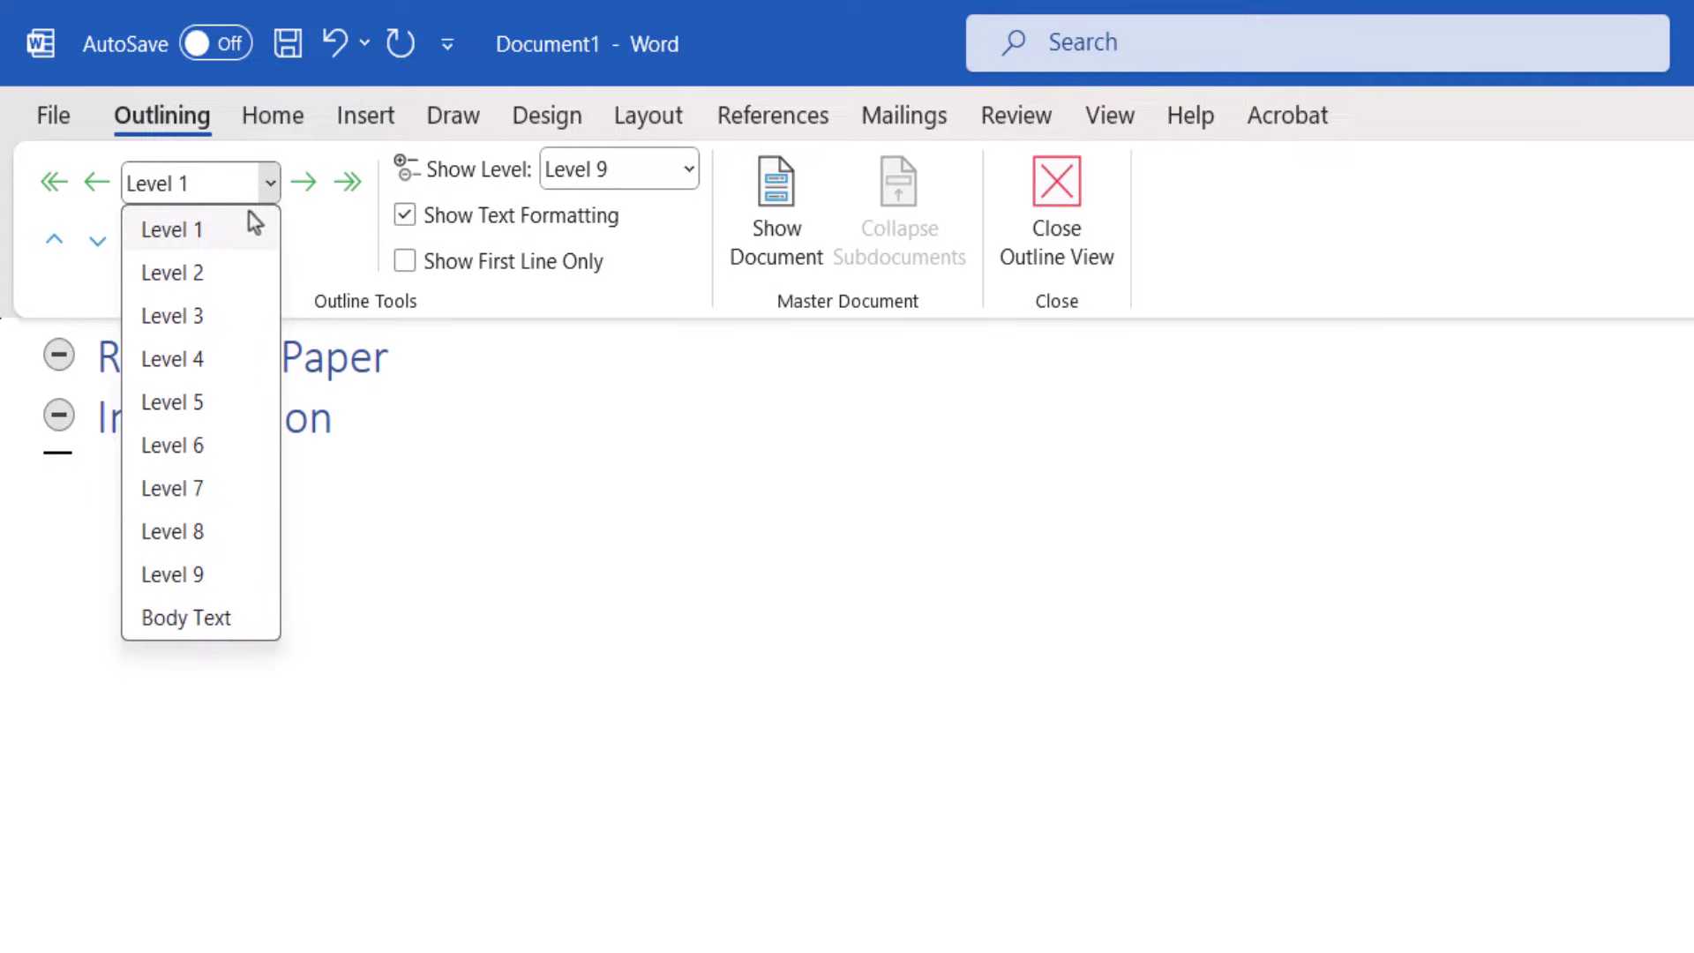
key(Tab)
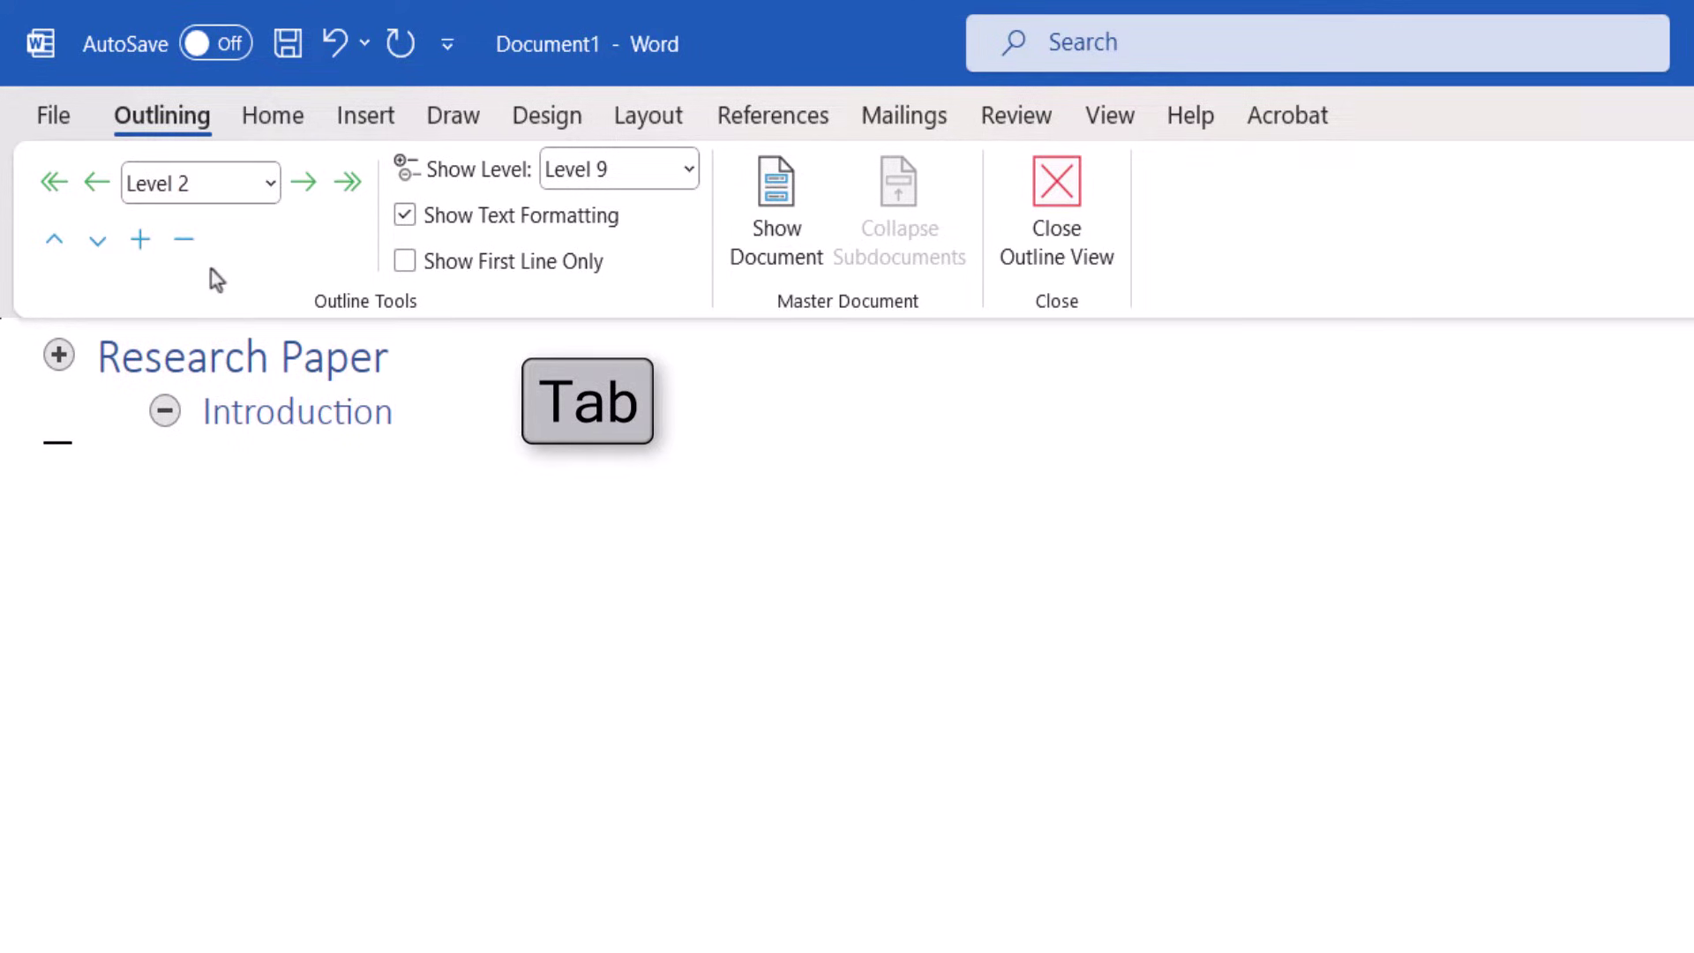
key(Tab)
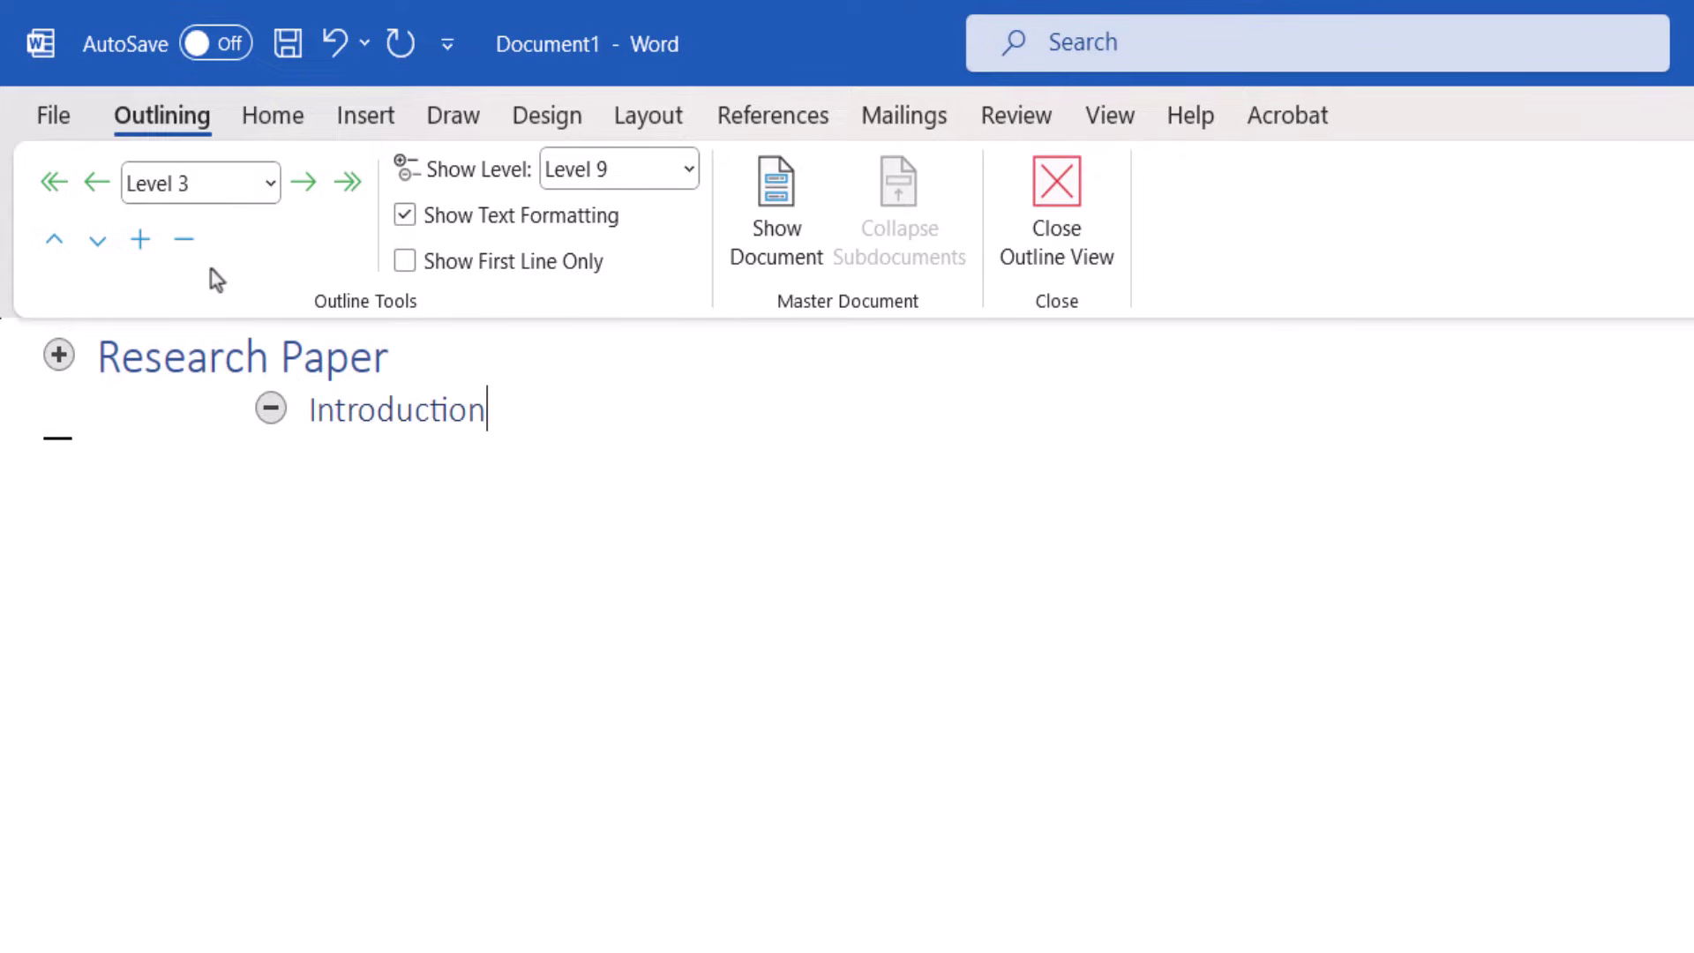
key(shift+Tab)
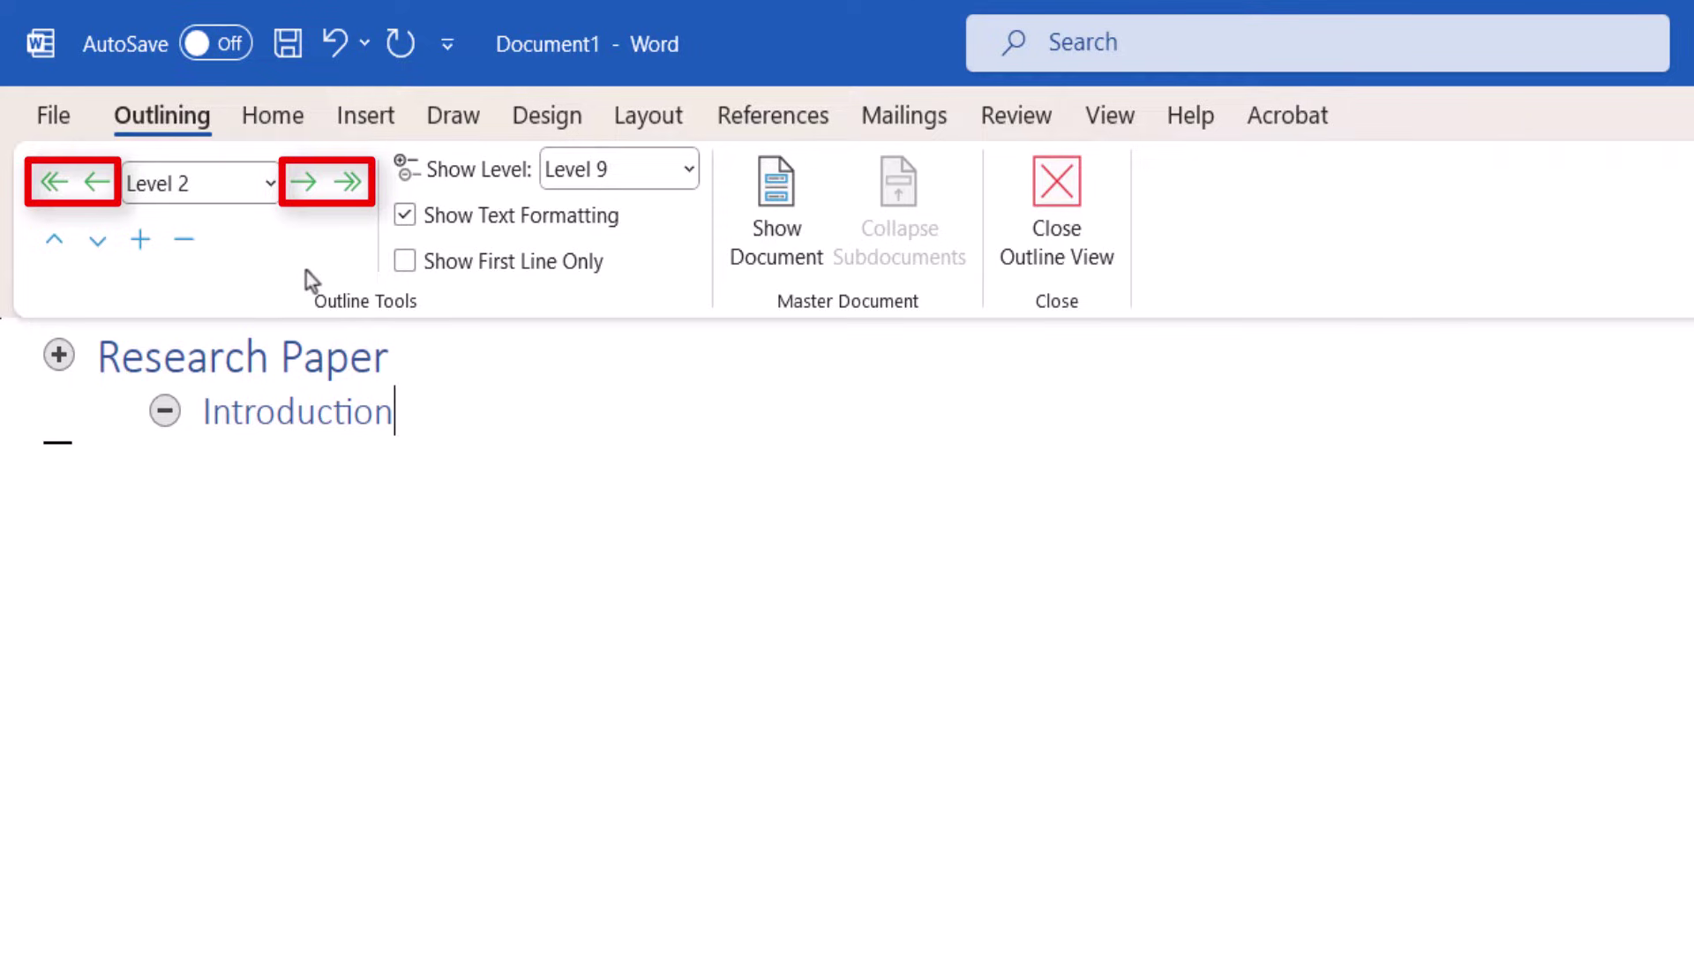
Use the Demote and Promote arrows to move Introduction to Level 3 and back to Level 2.
click(303, 182)
click(95, 184)
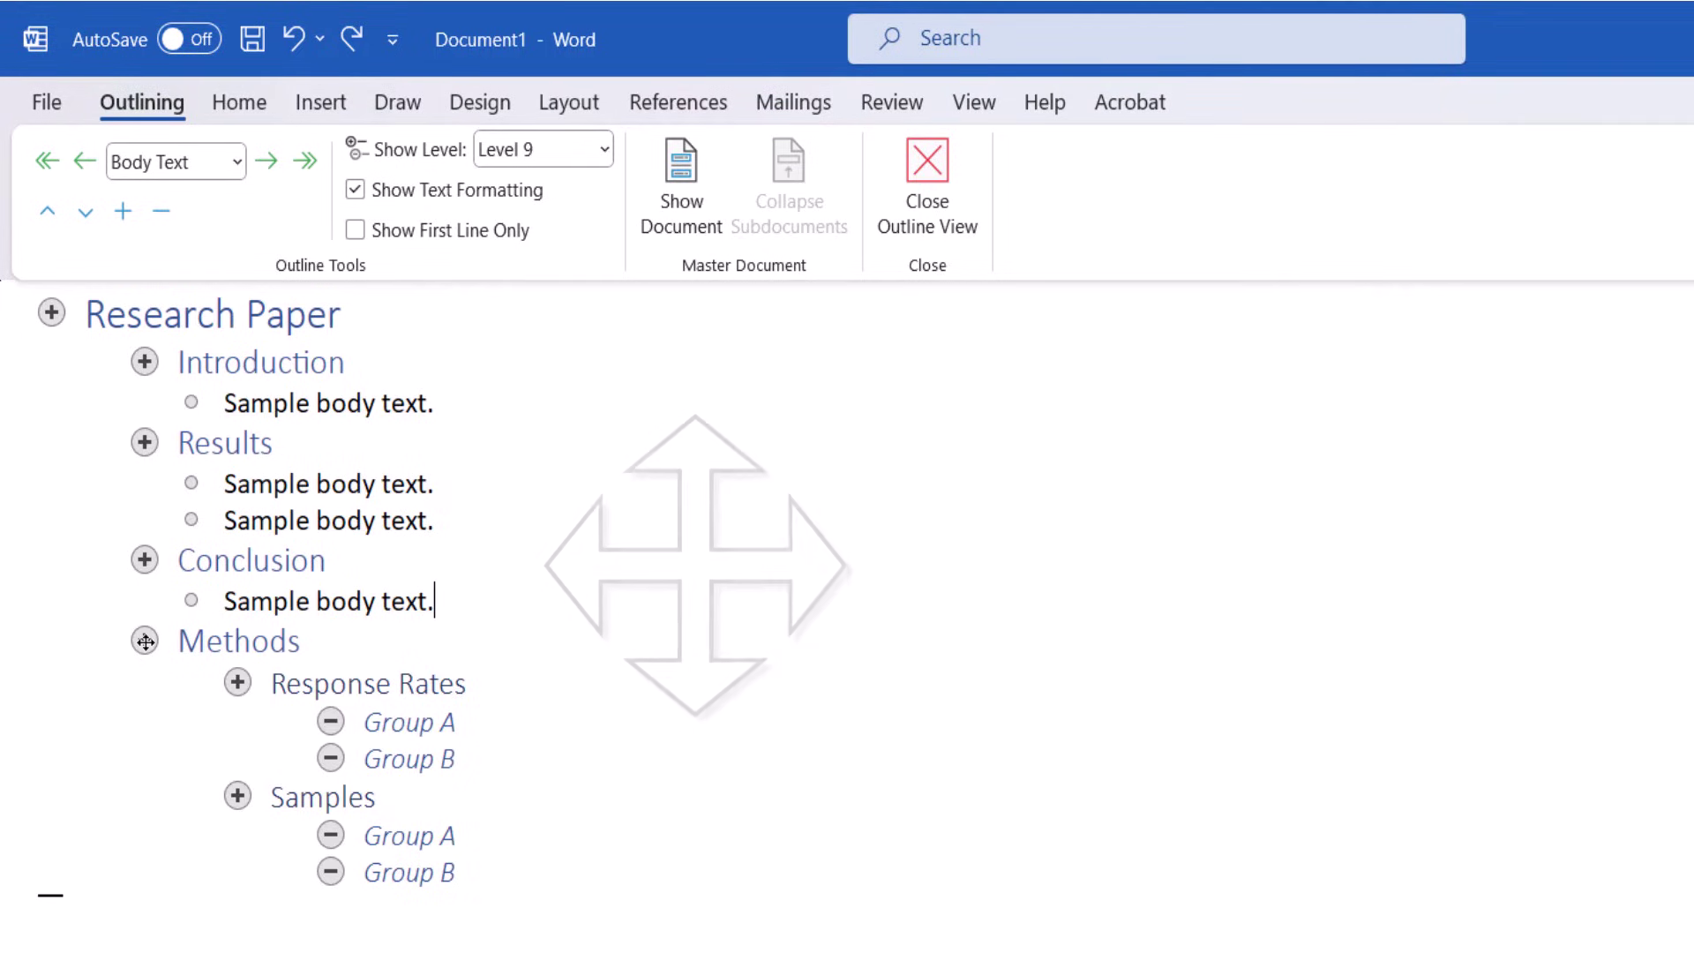
Drag Methods up below Introduction, then move Samples with its Group subheadings above Response Rates.
drag(146, 642, 245, 431)
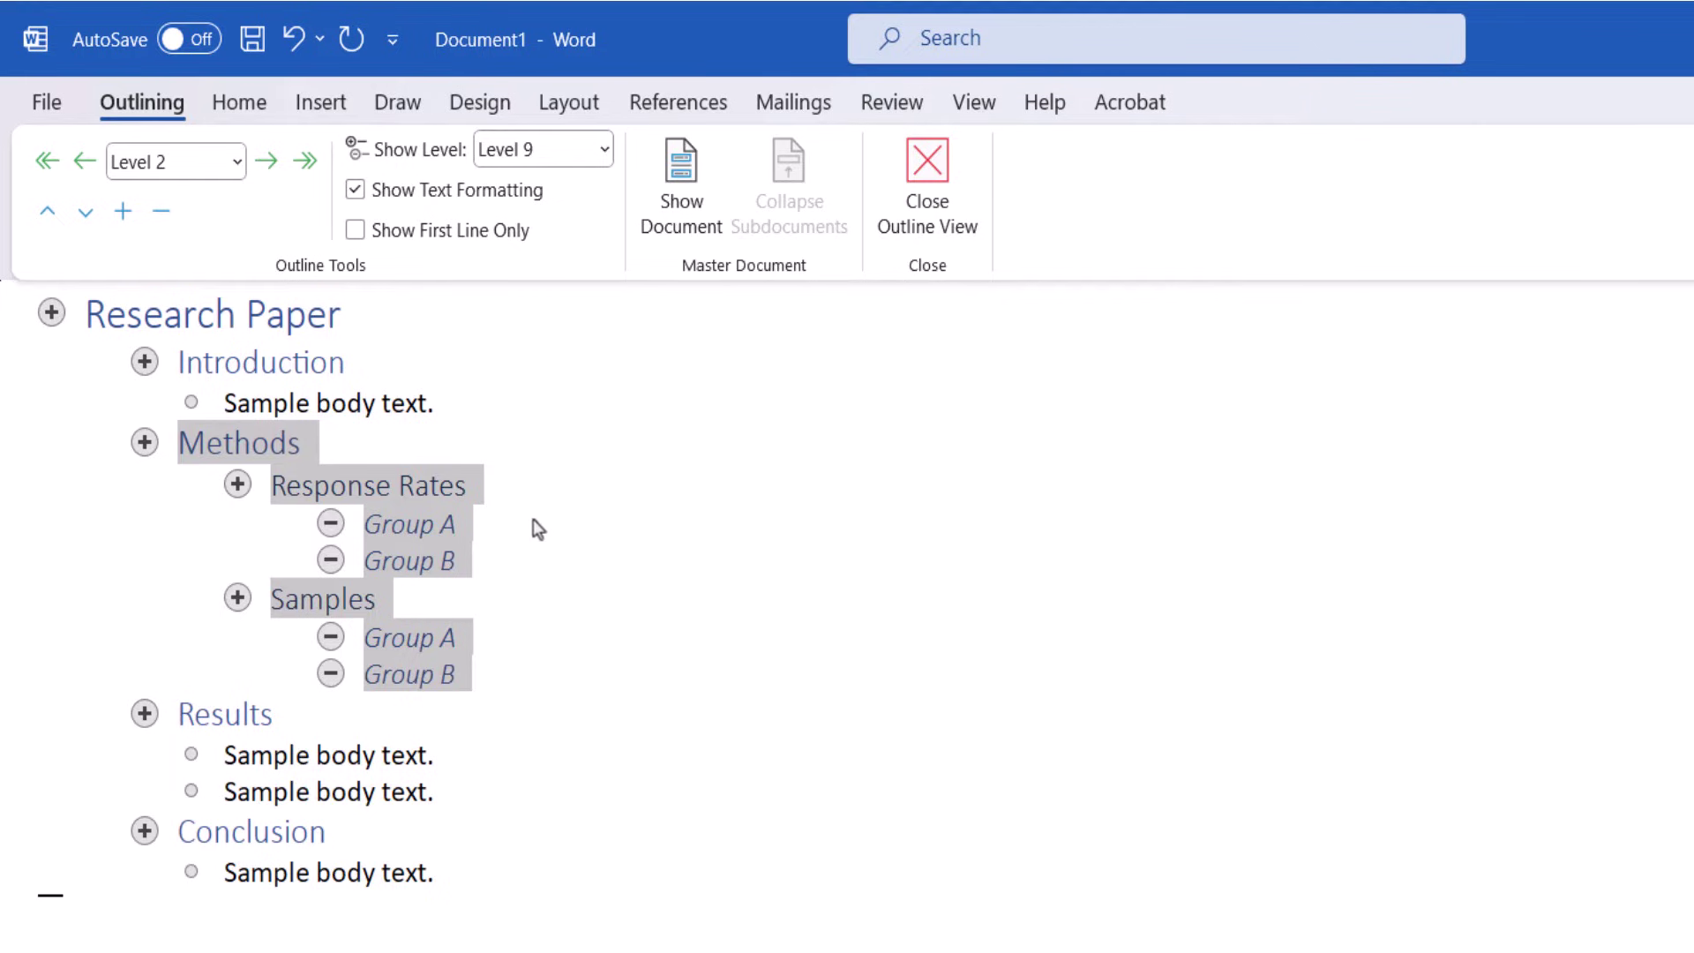
click(634, 691)
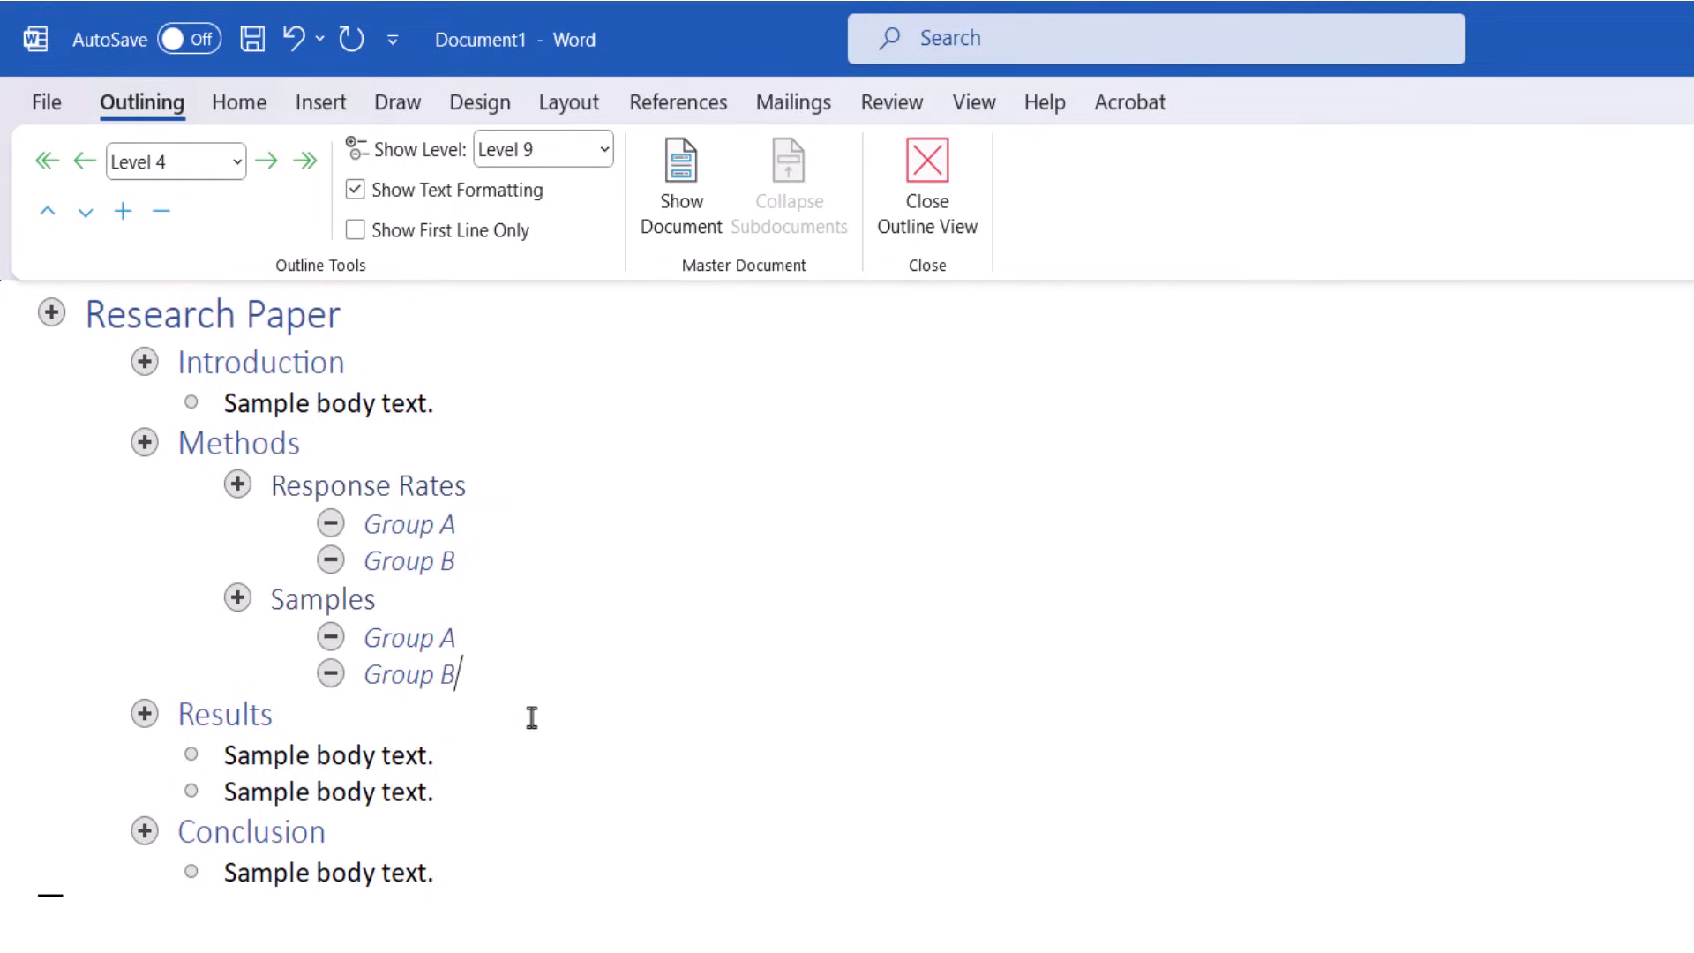
click(236, 596)
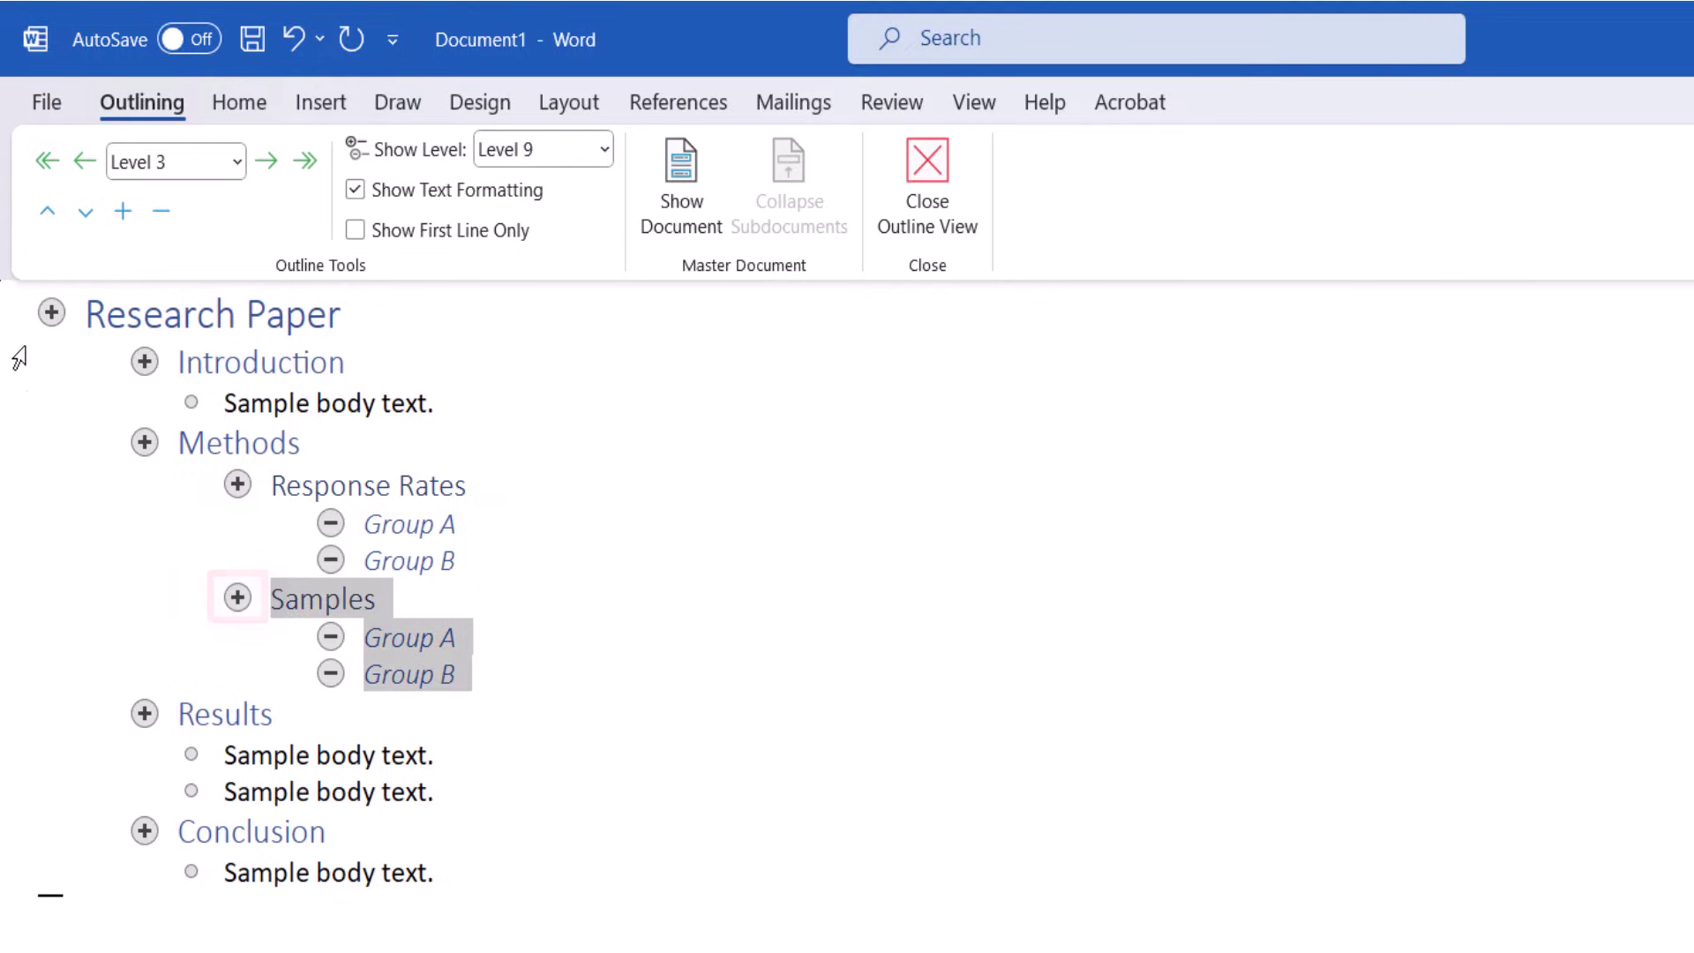
click(47, 216)
click(47, 216)
click(47, 216)
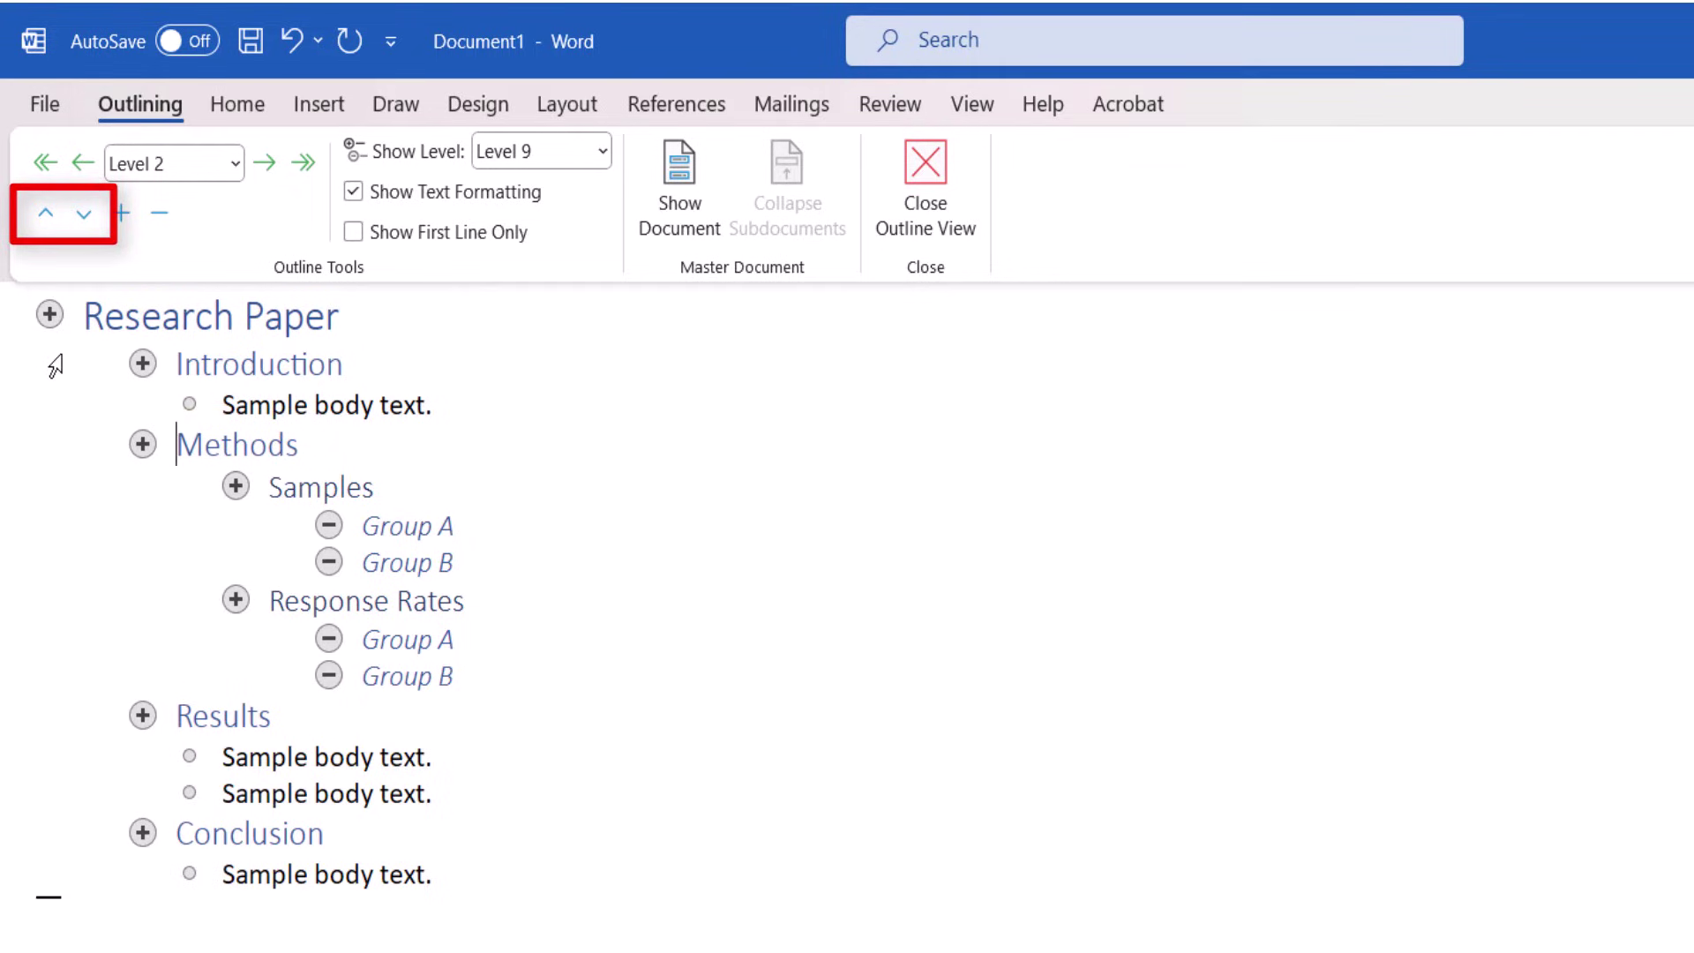
click(41, 218)
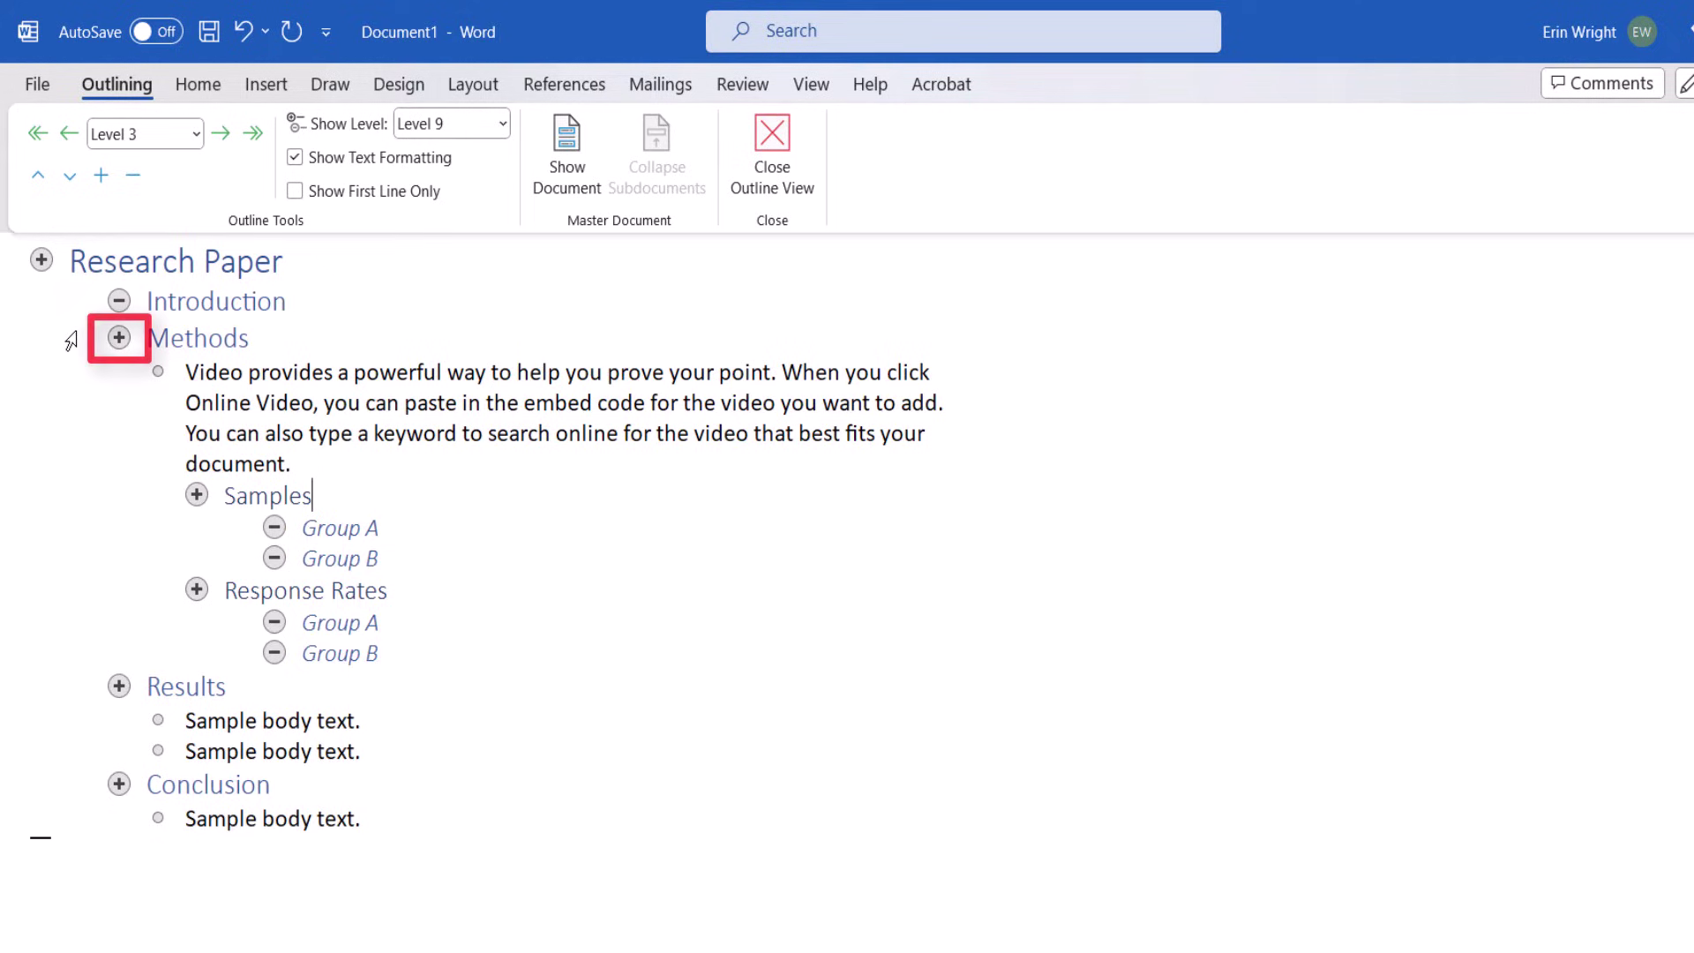
click(118, 337)
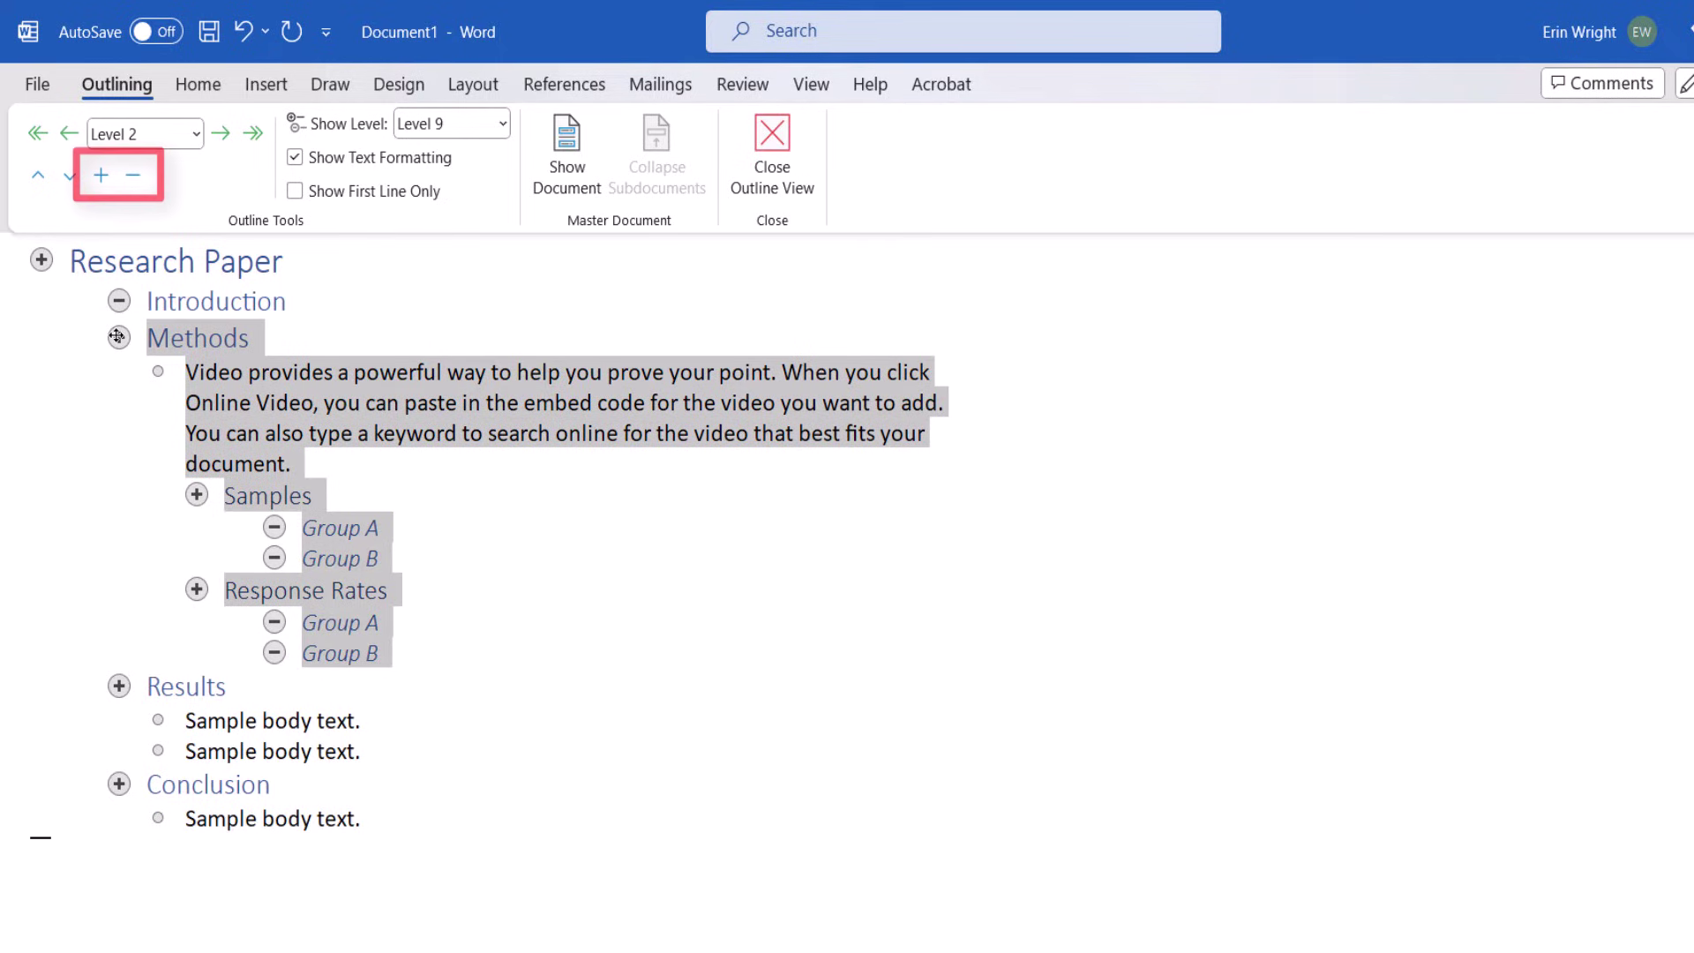
click(135, 180)
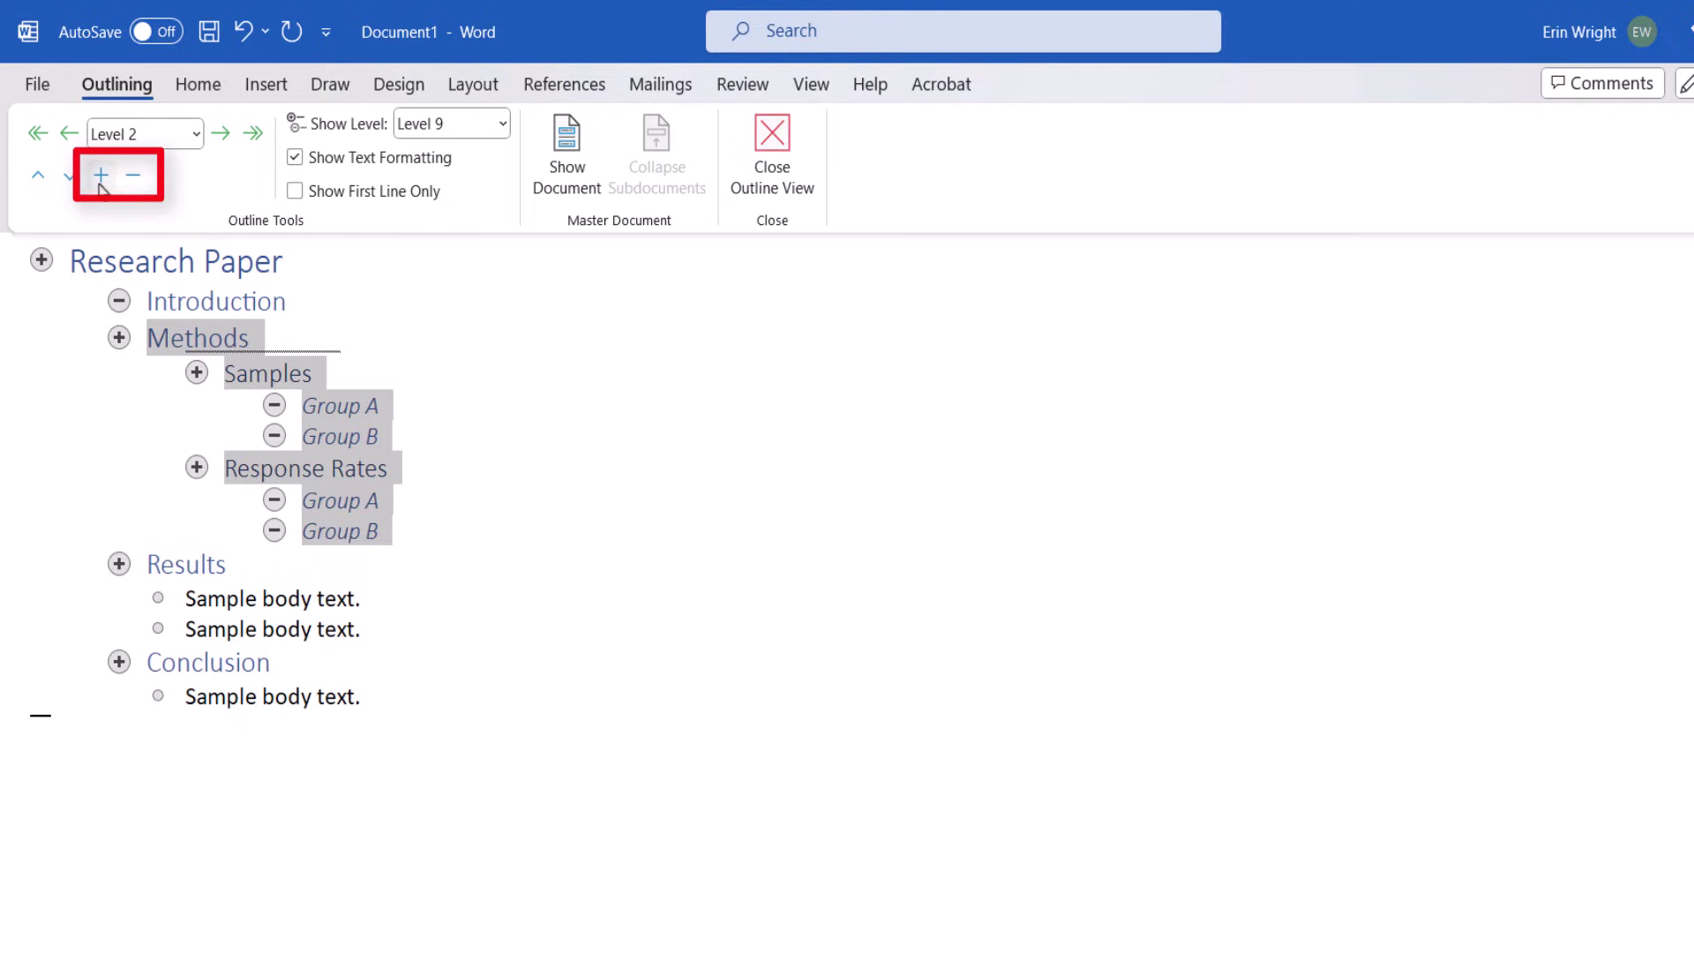
click(100, 177)
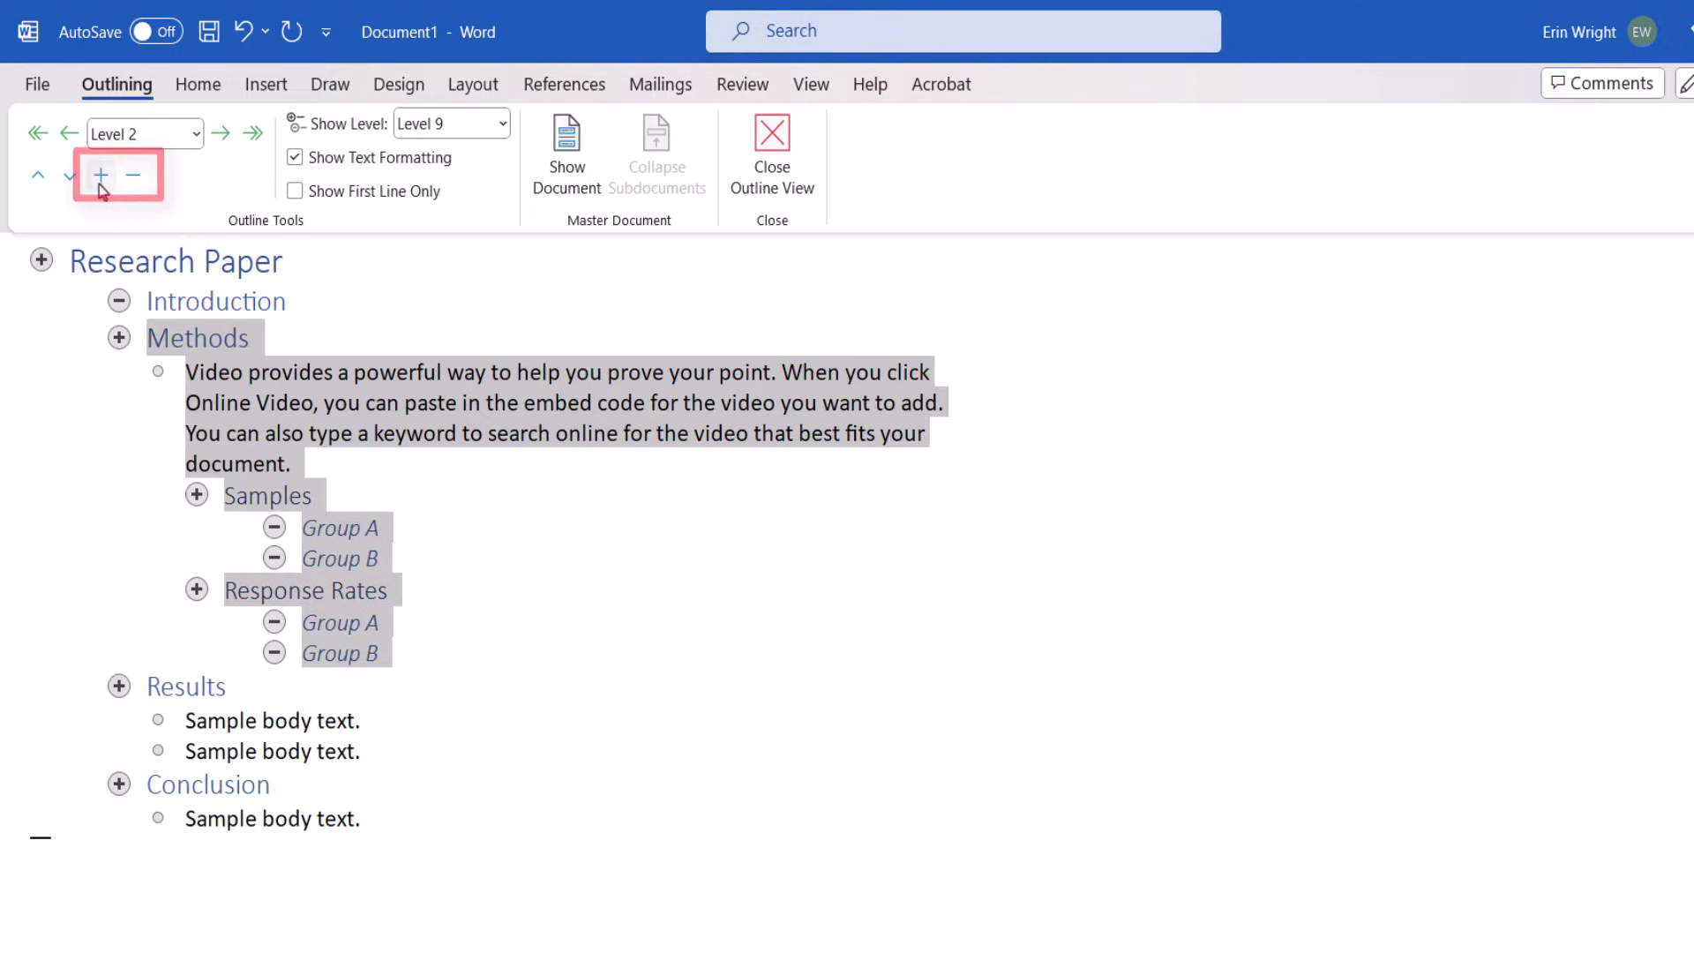
click(107, 416)
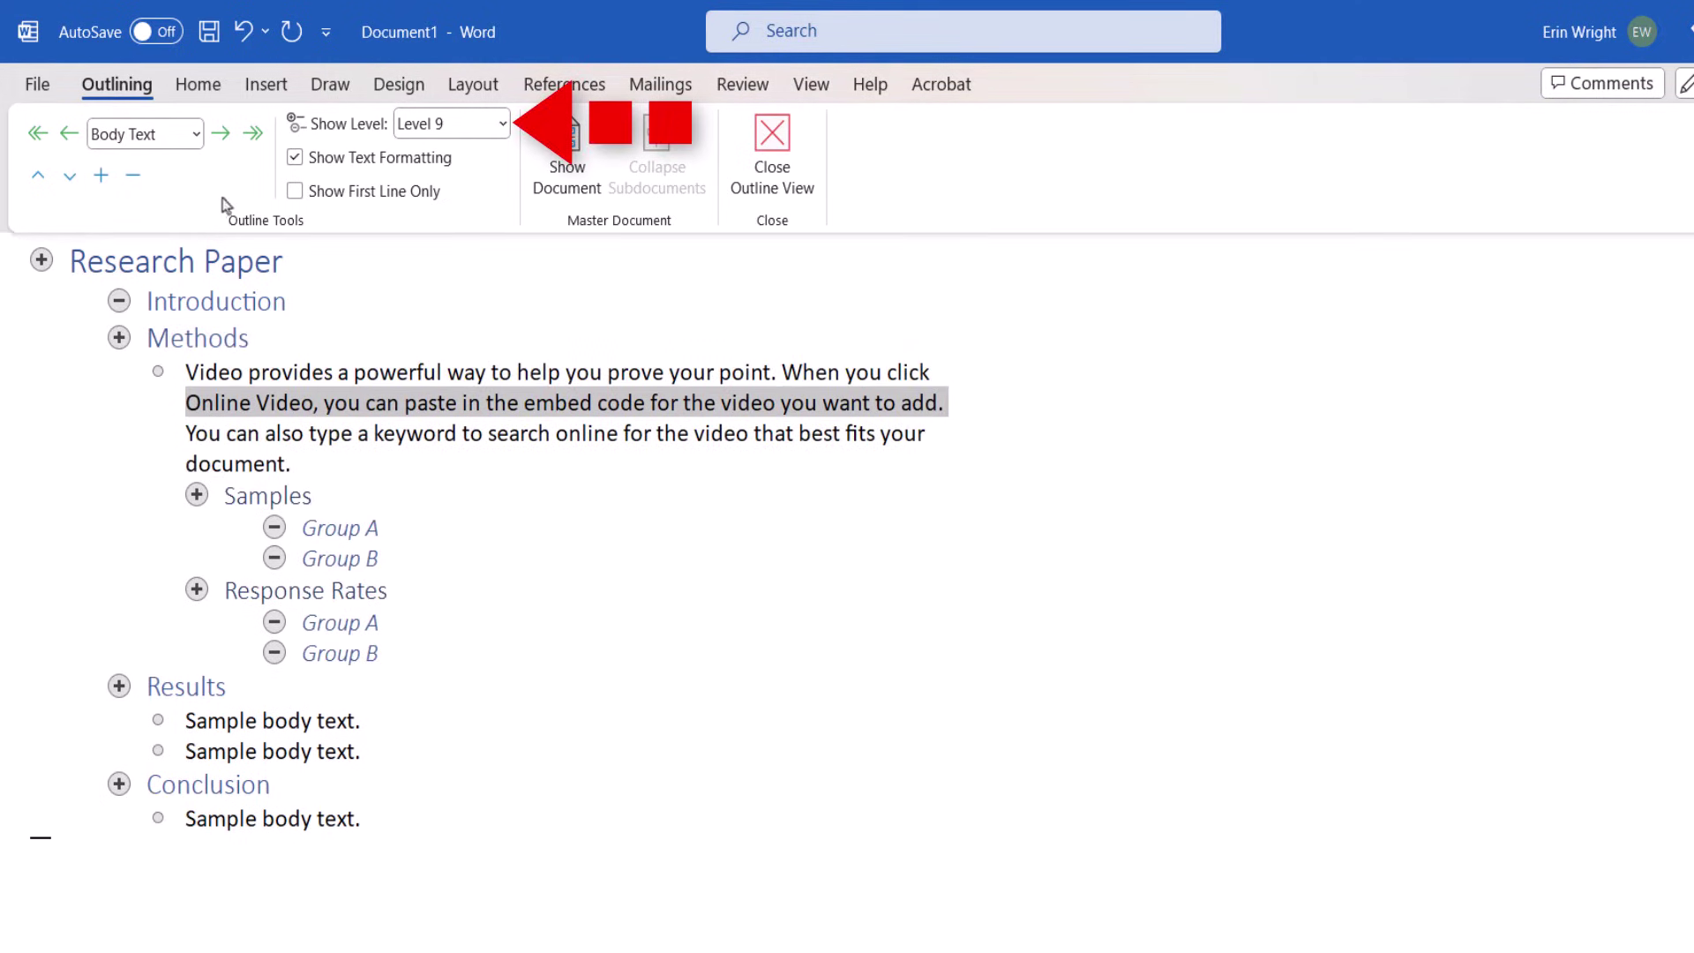
Set Show Level to display only outline headings down to Level 2.
click(503, 125)
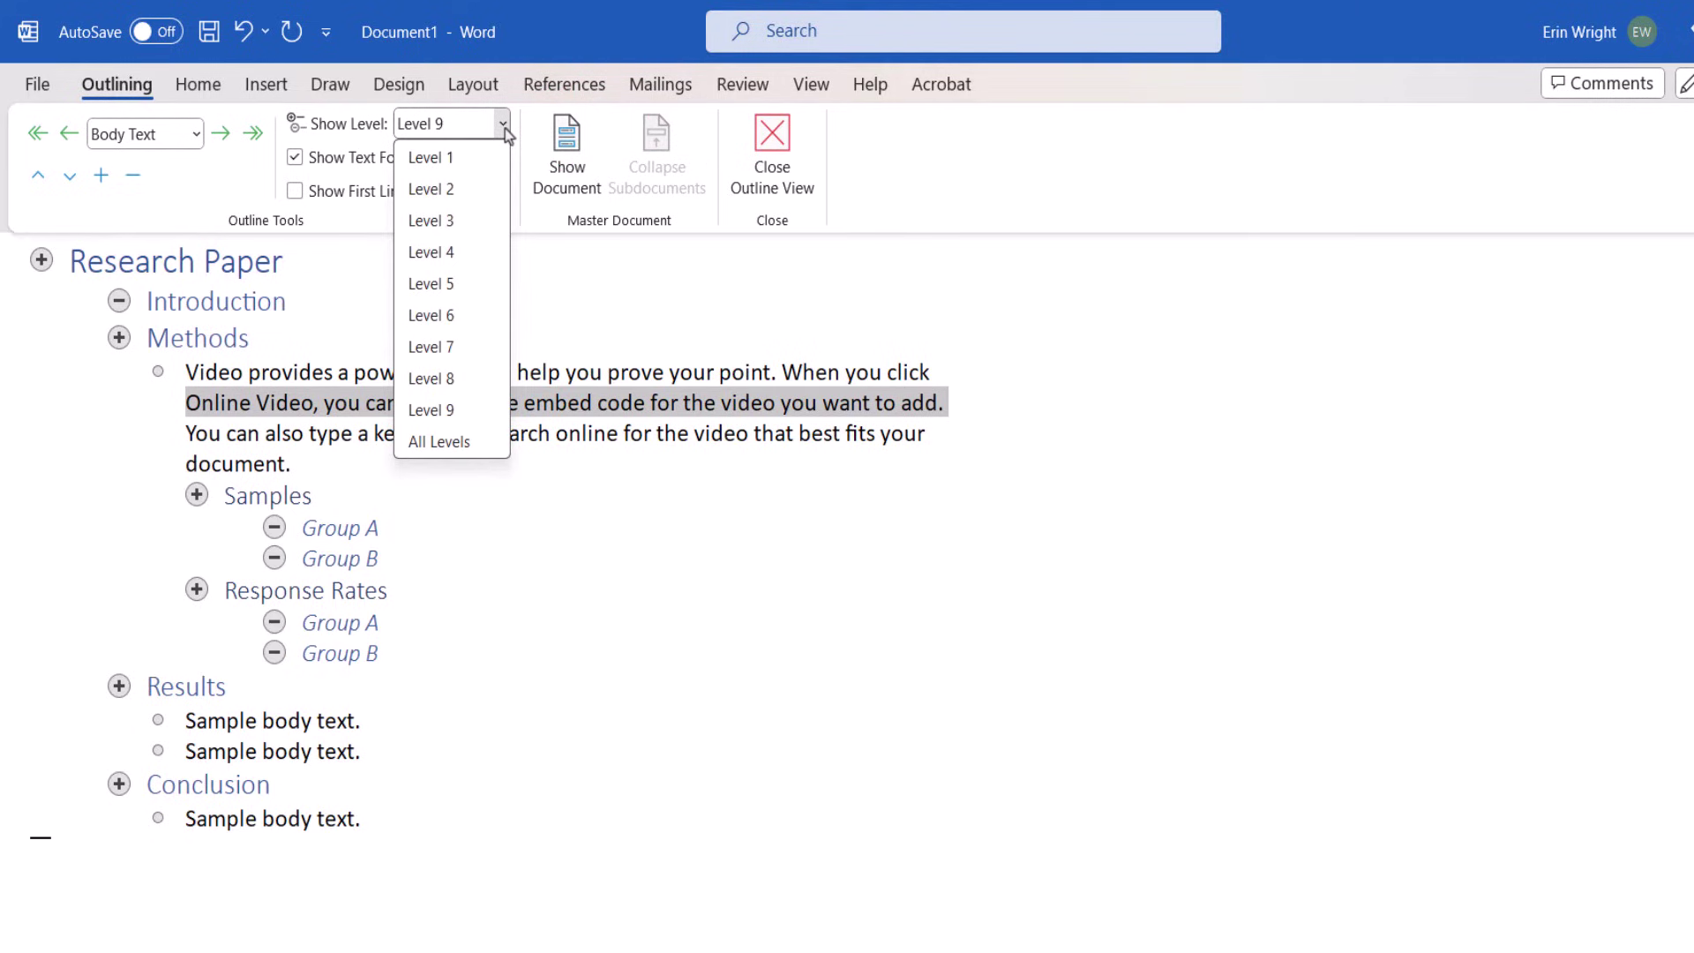
click(466, 191)
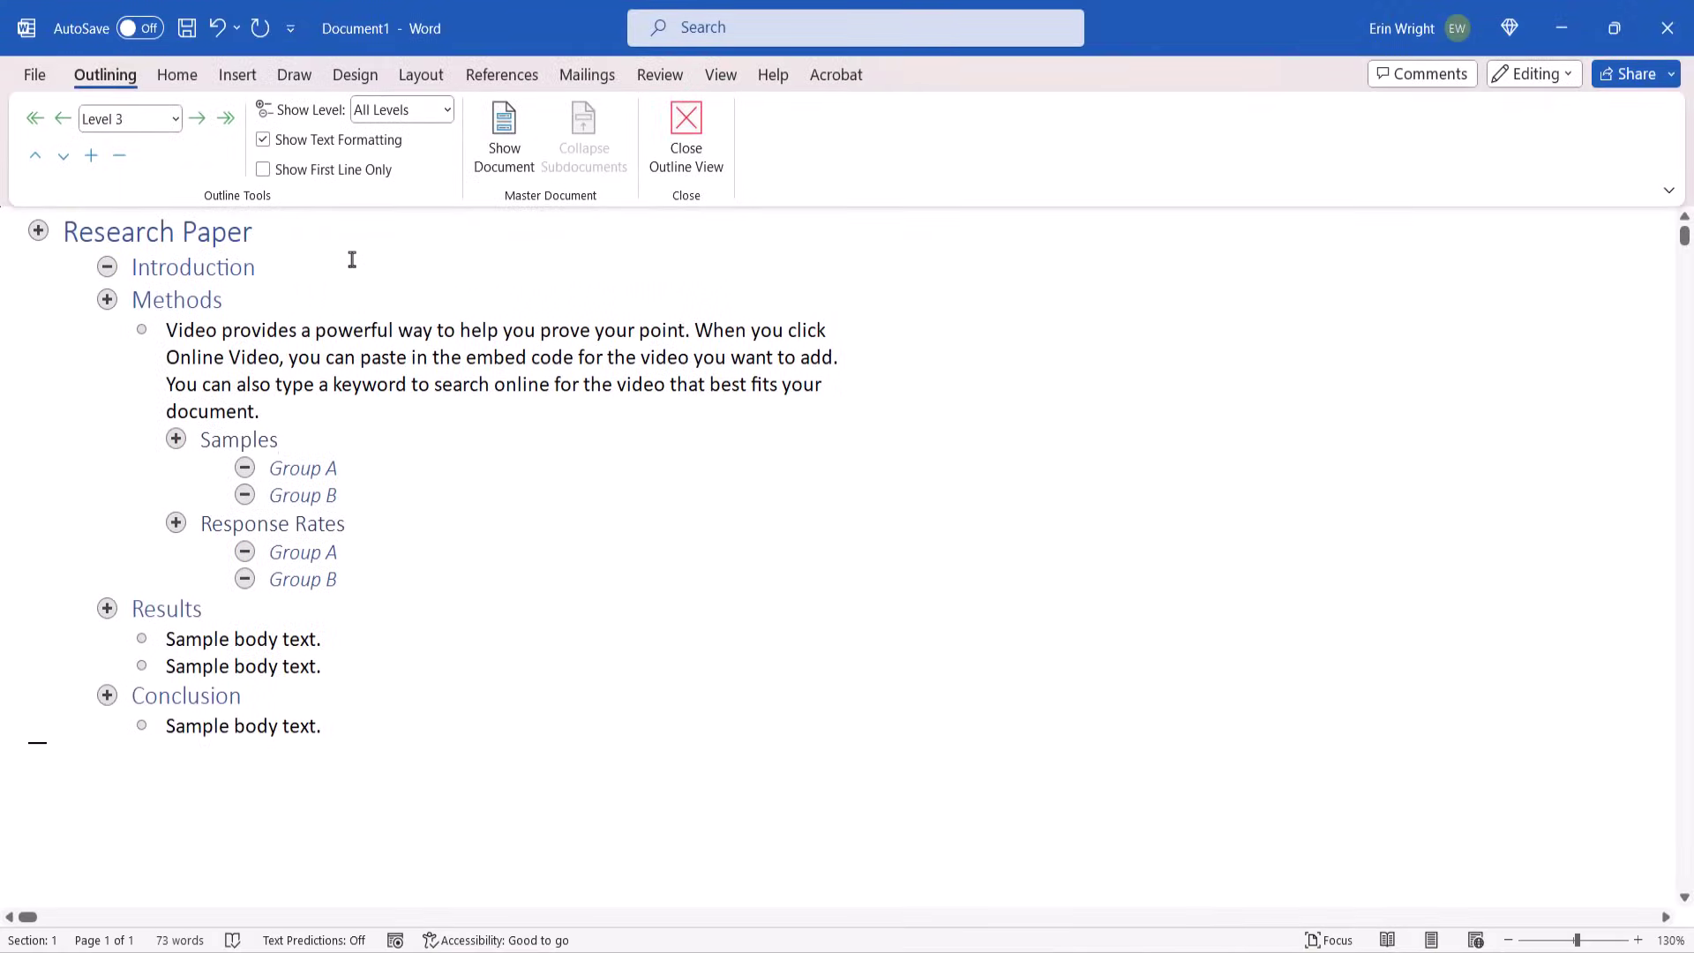
Toggle Show Text Formatting off and back on, then enable Show First Line Only.
click(262, 141)
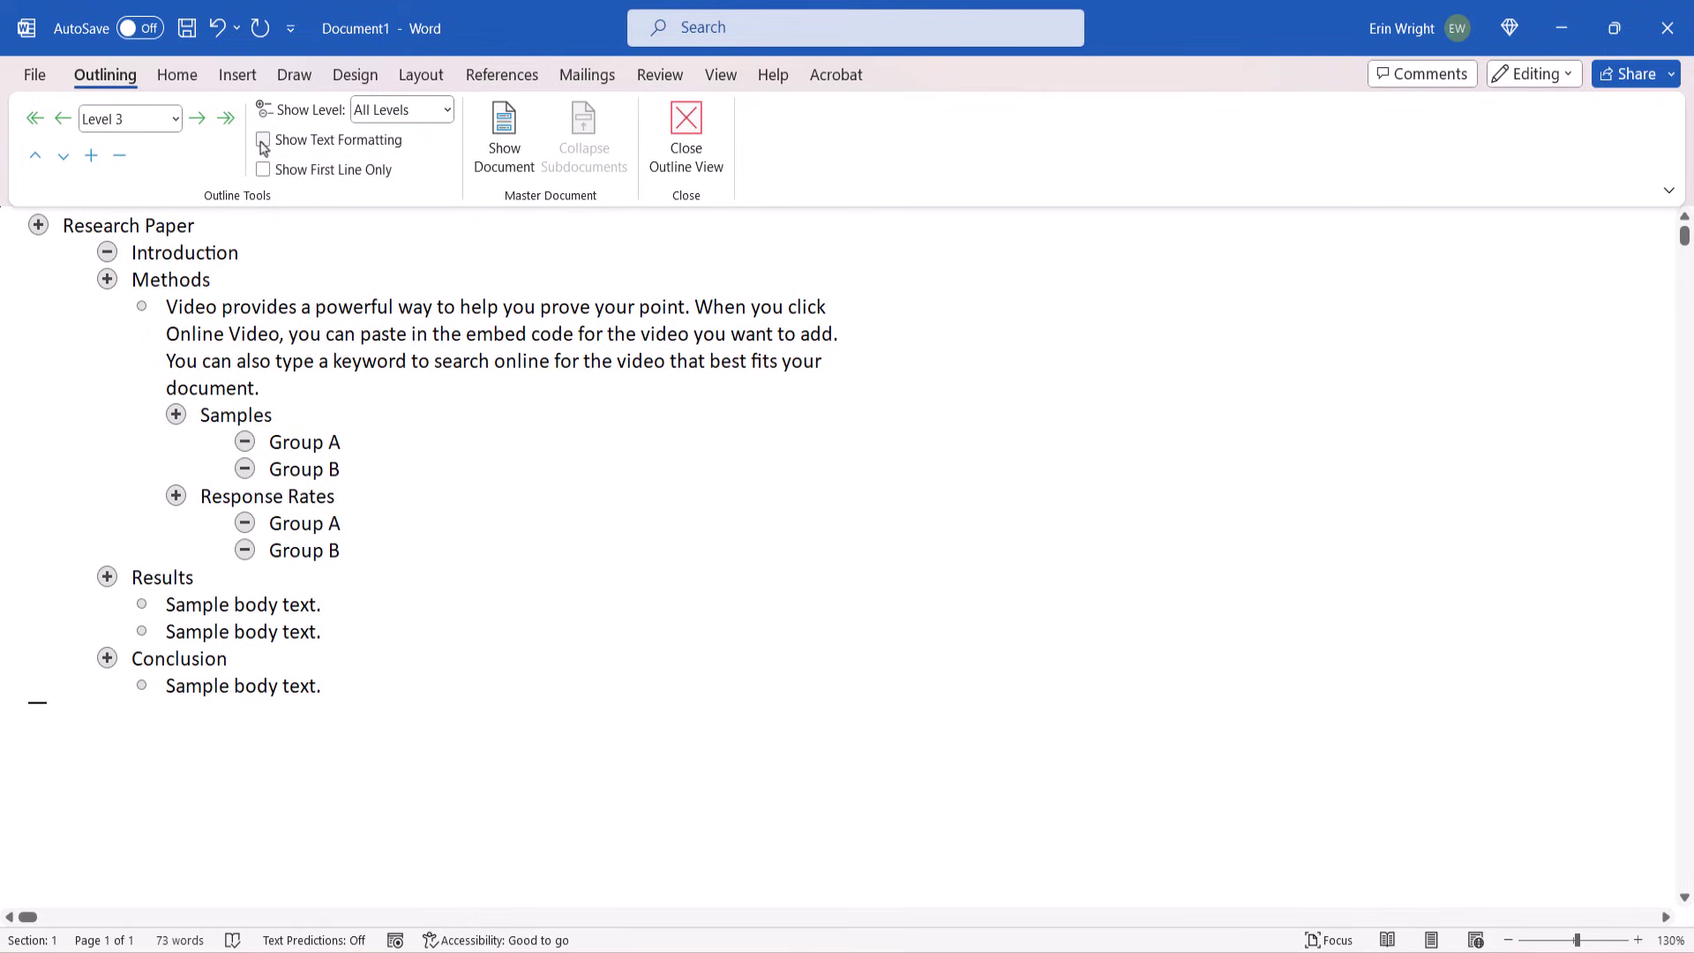
click(262, 142)
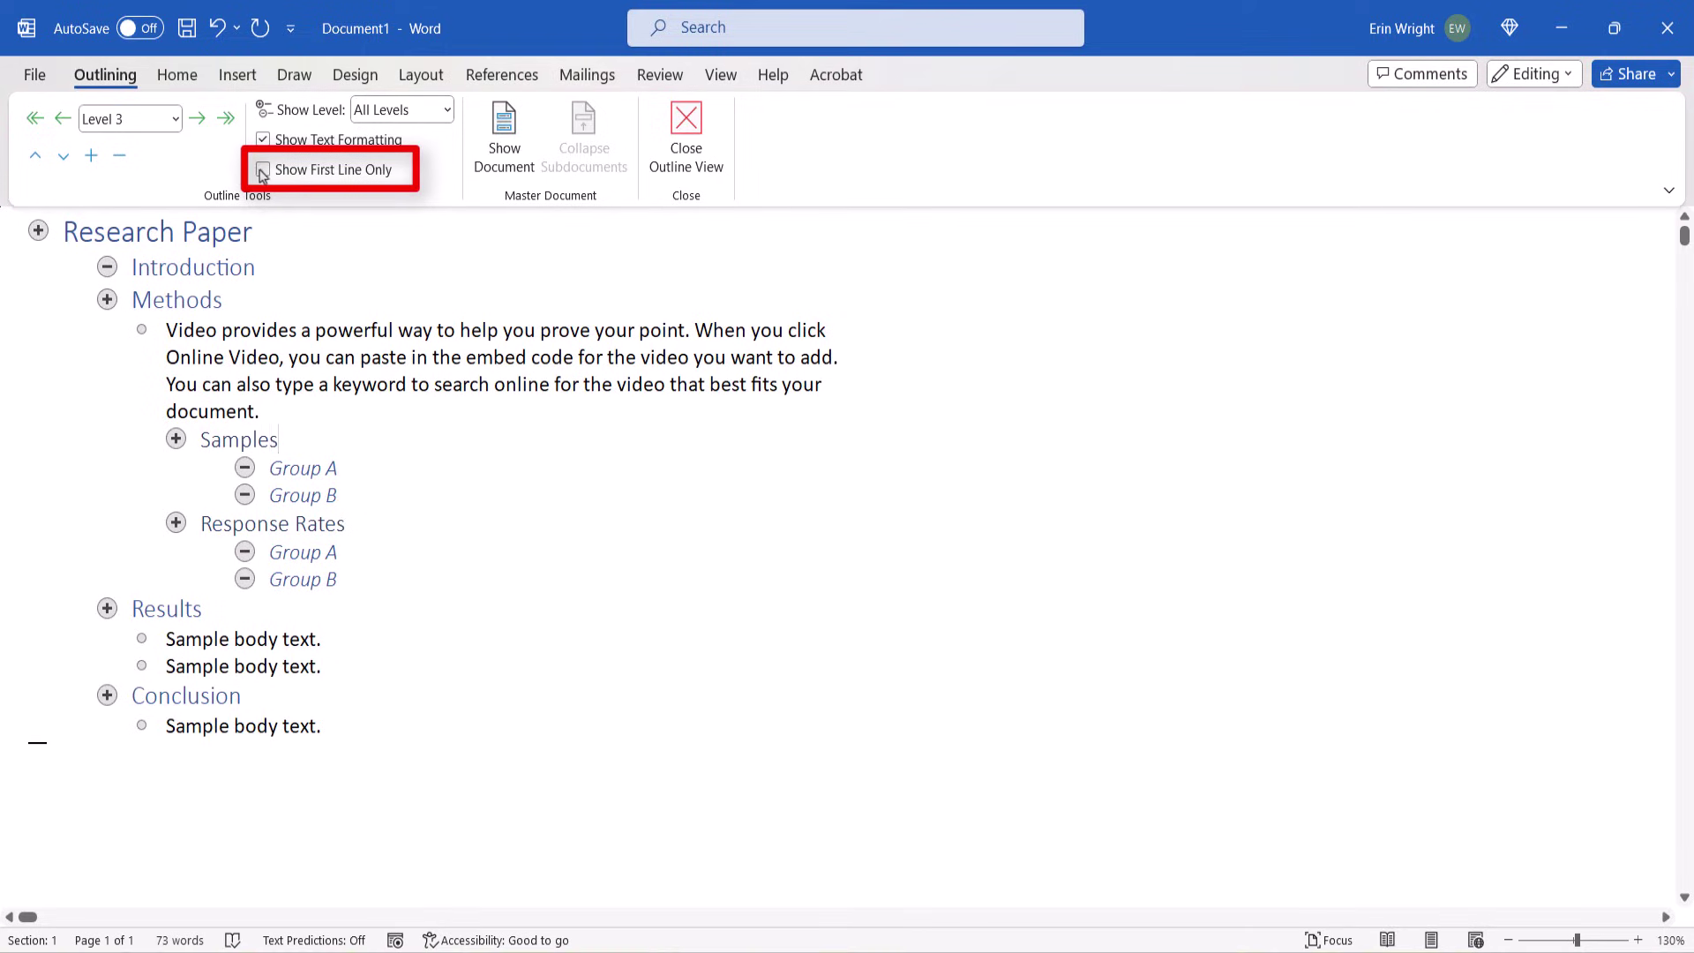
click(262, 170)
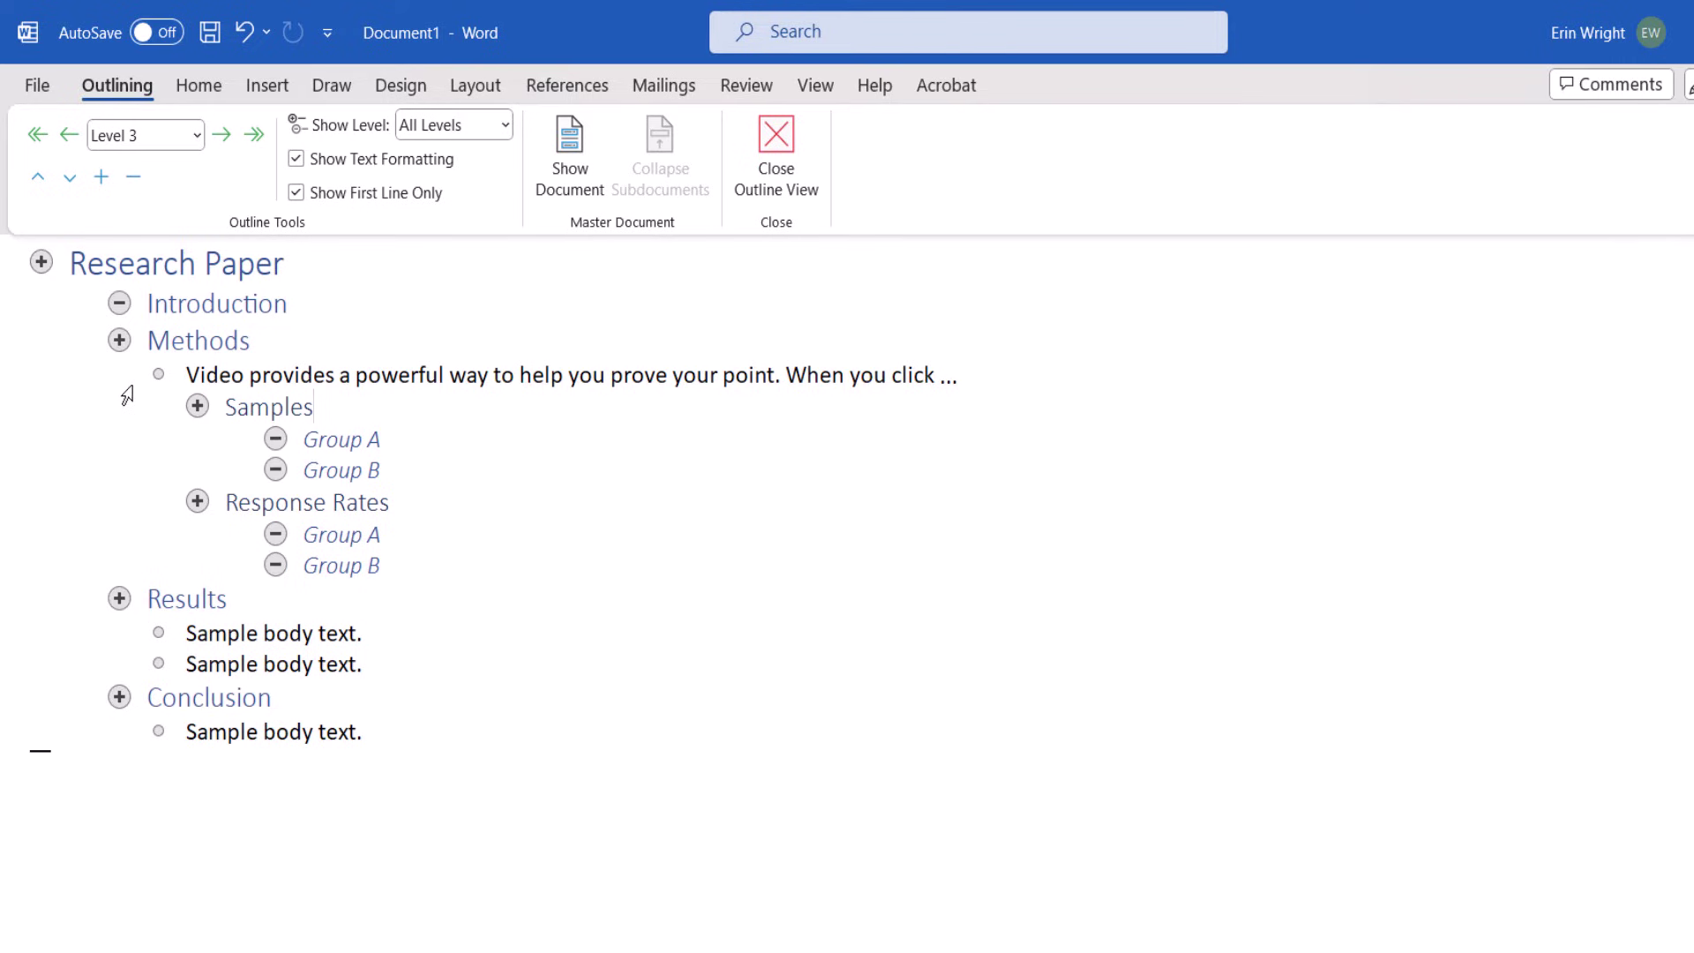
Make the Introduction heading bold through the Font dialog.
drag(162, 305, 316, 298)
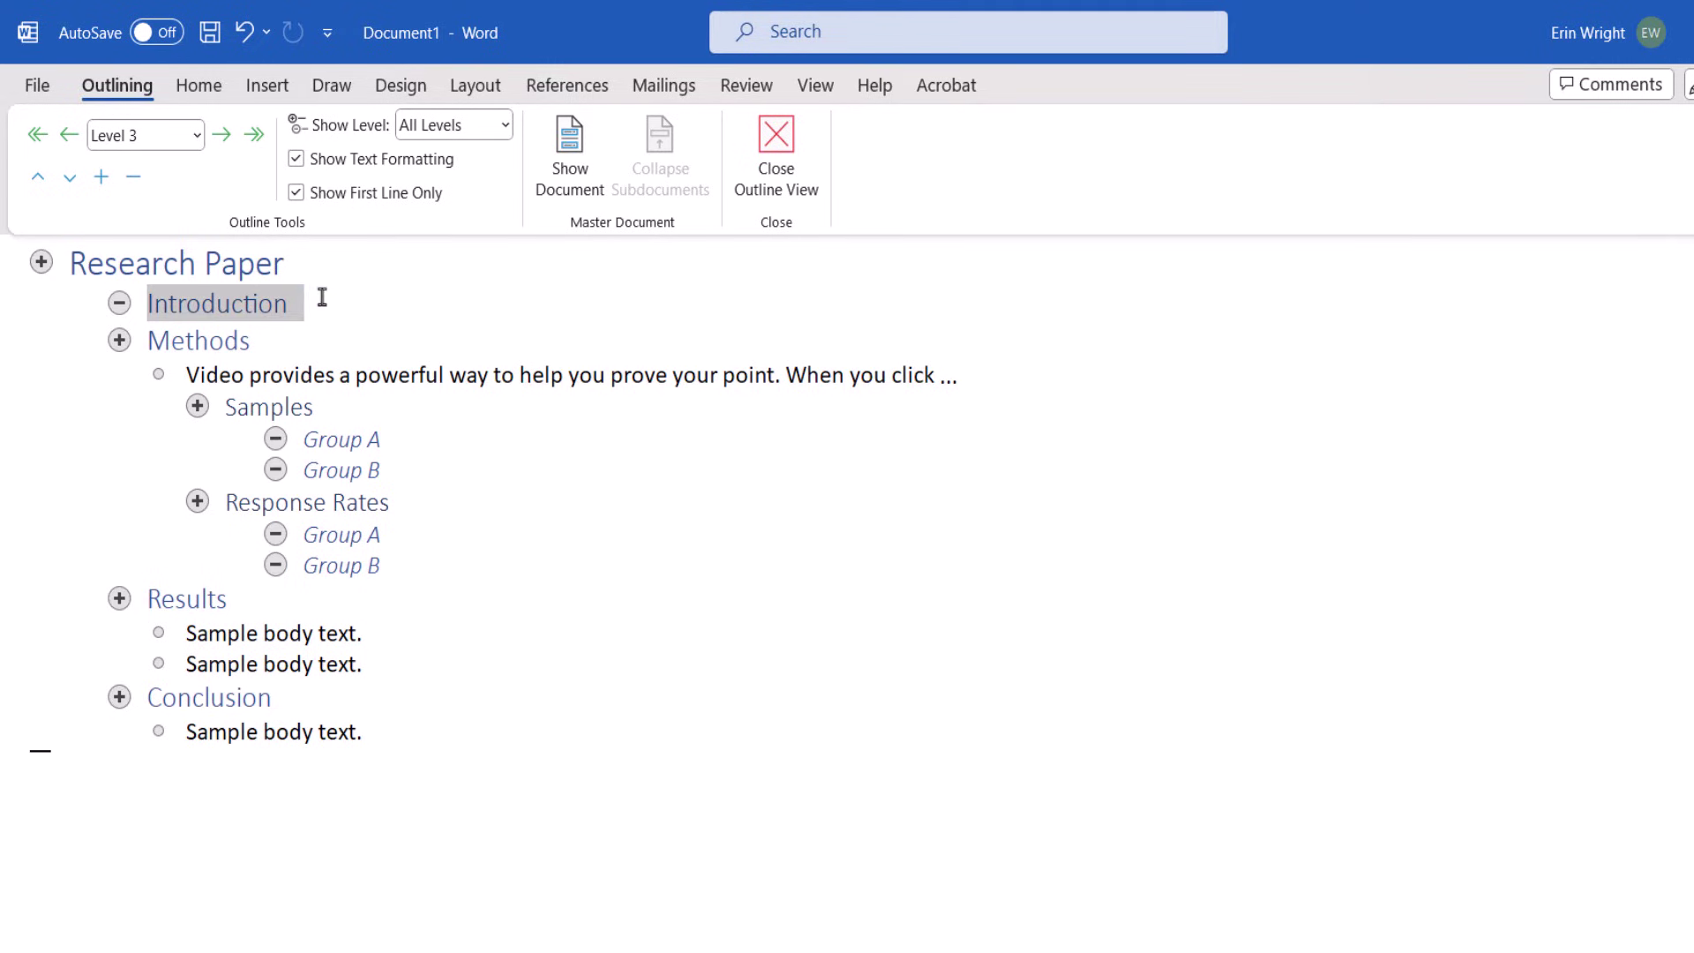
right_click(270, 315)
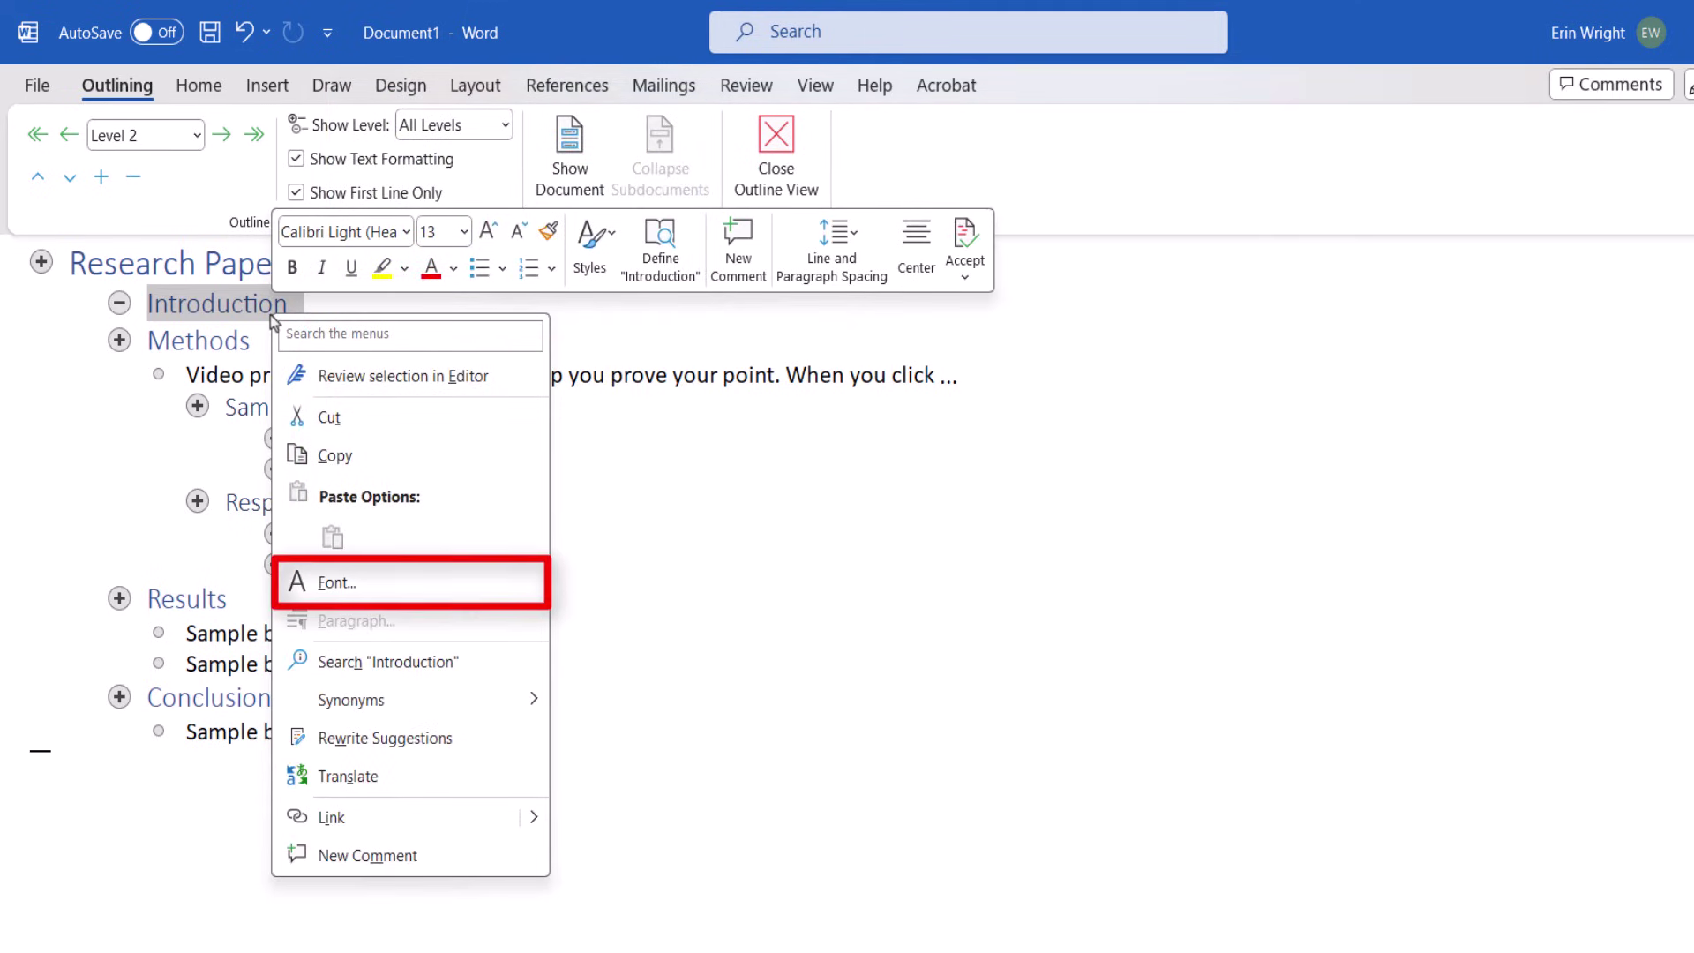
click(336, 583)
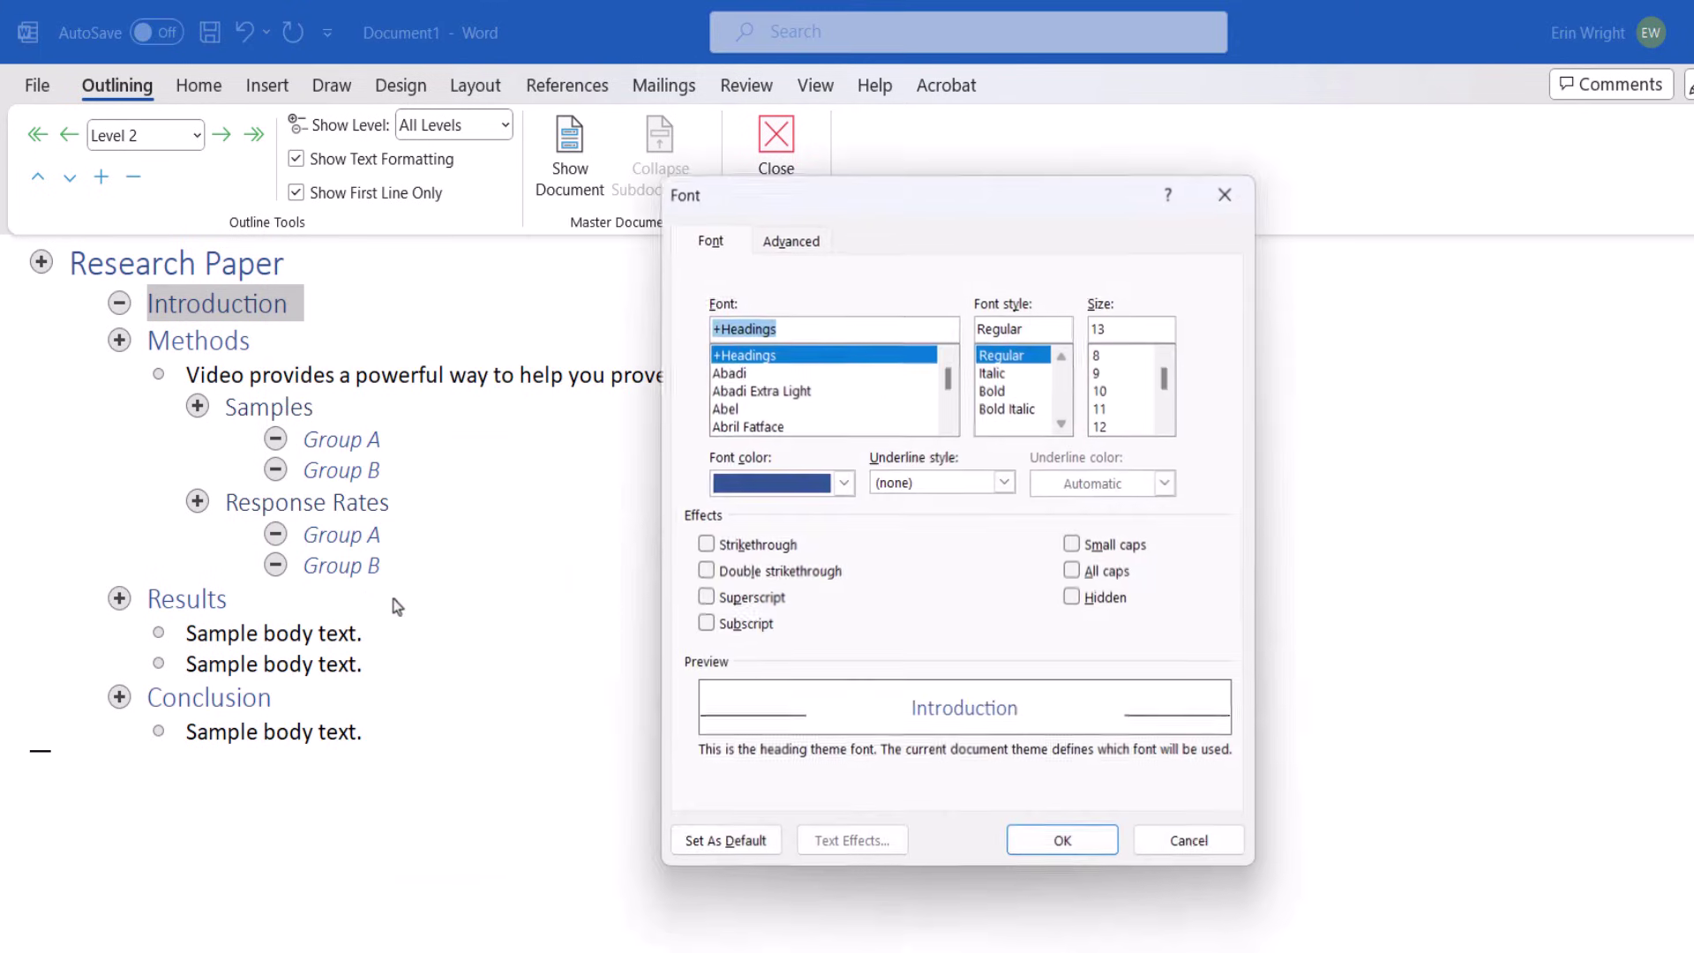
click(993, 390)
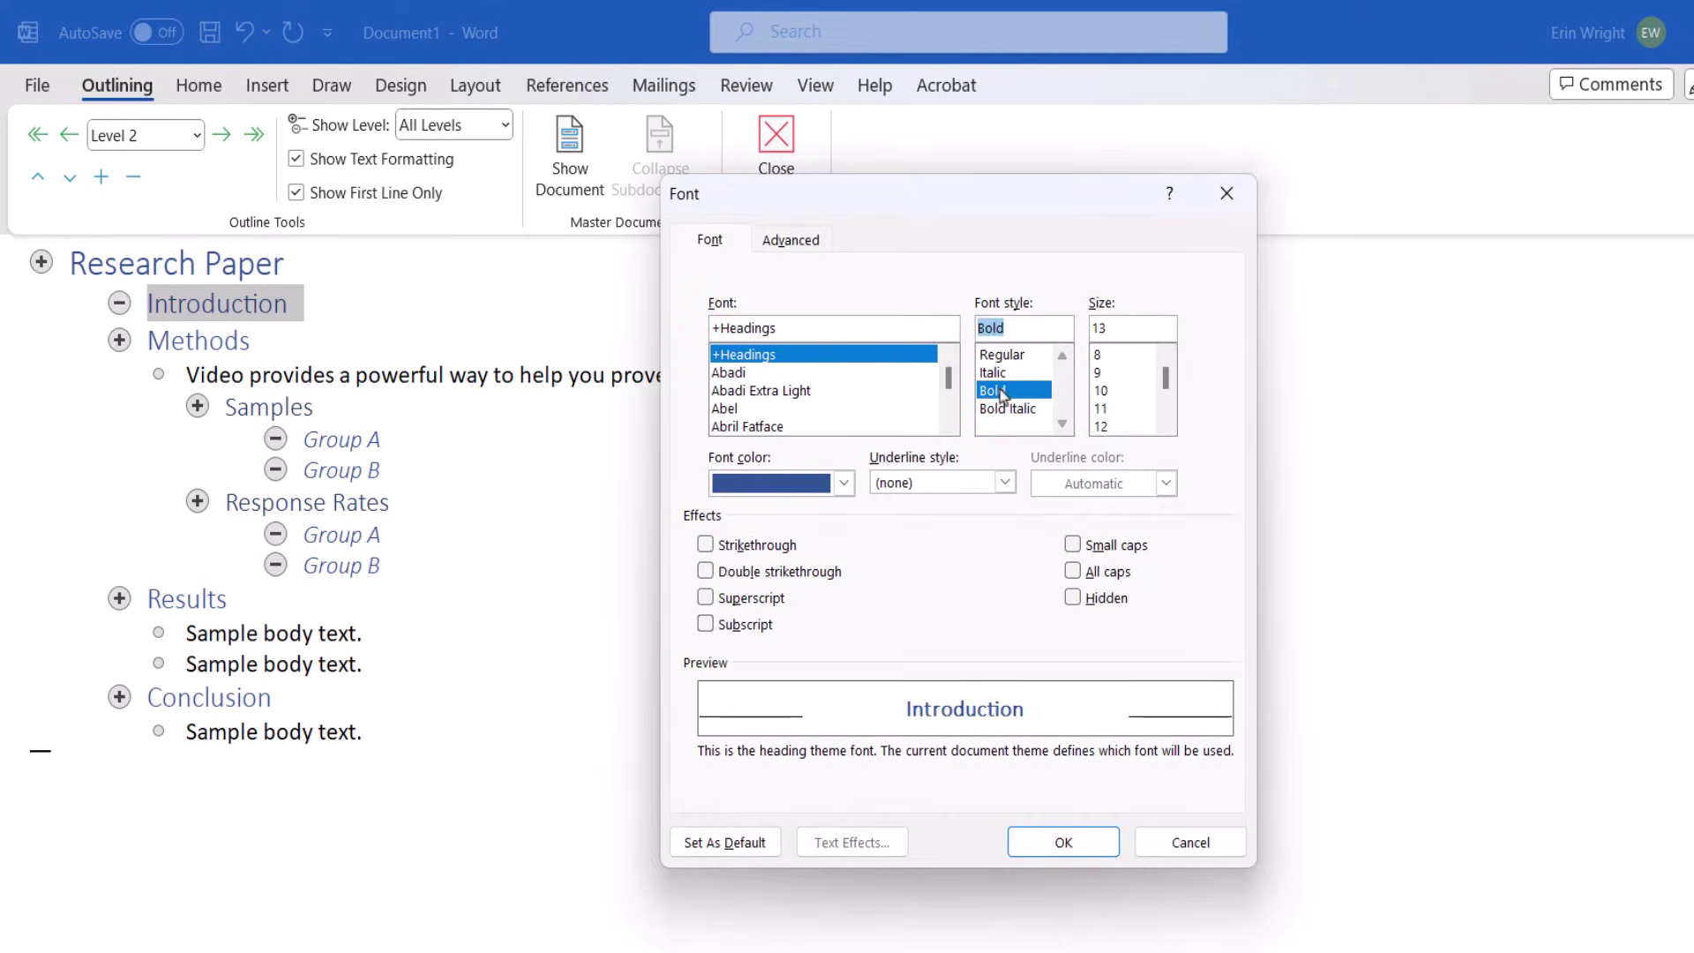
click(1059, 842)
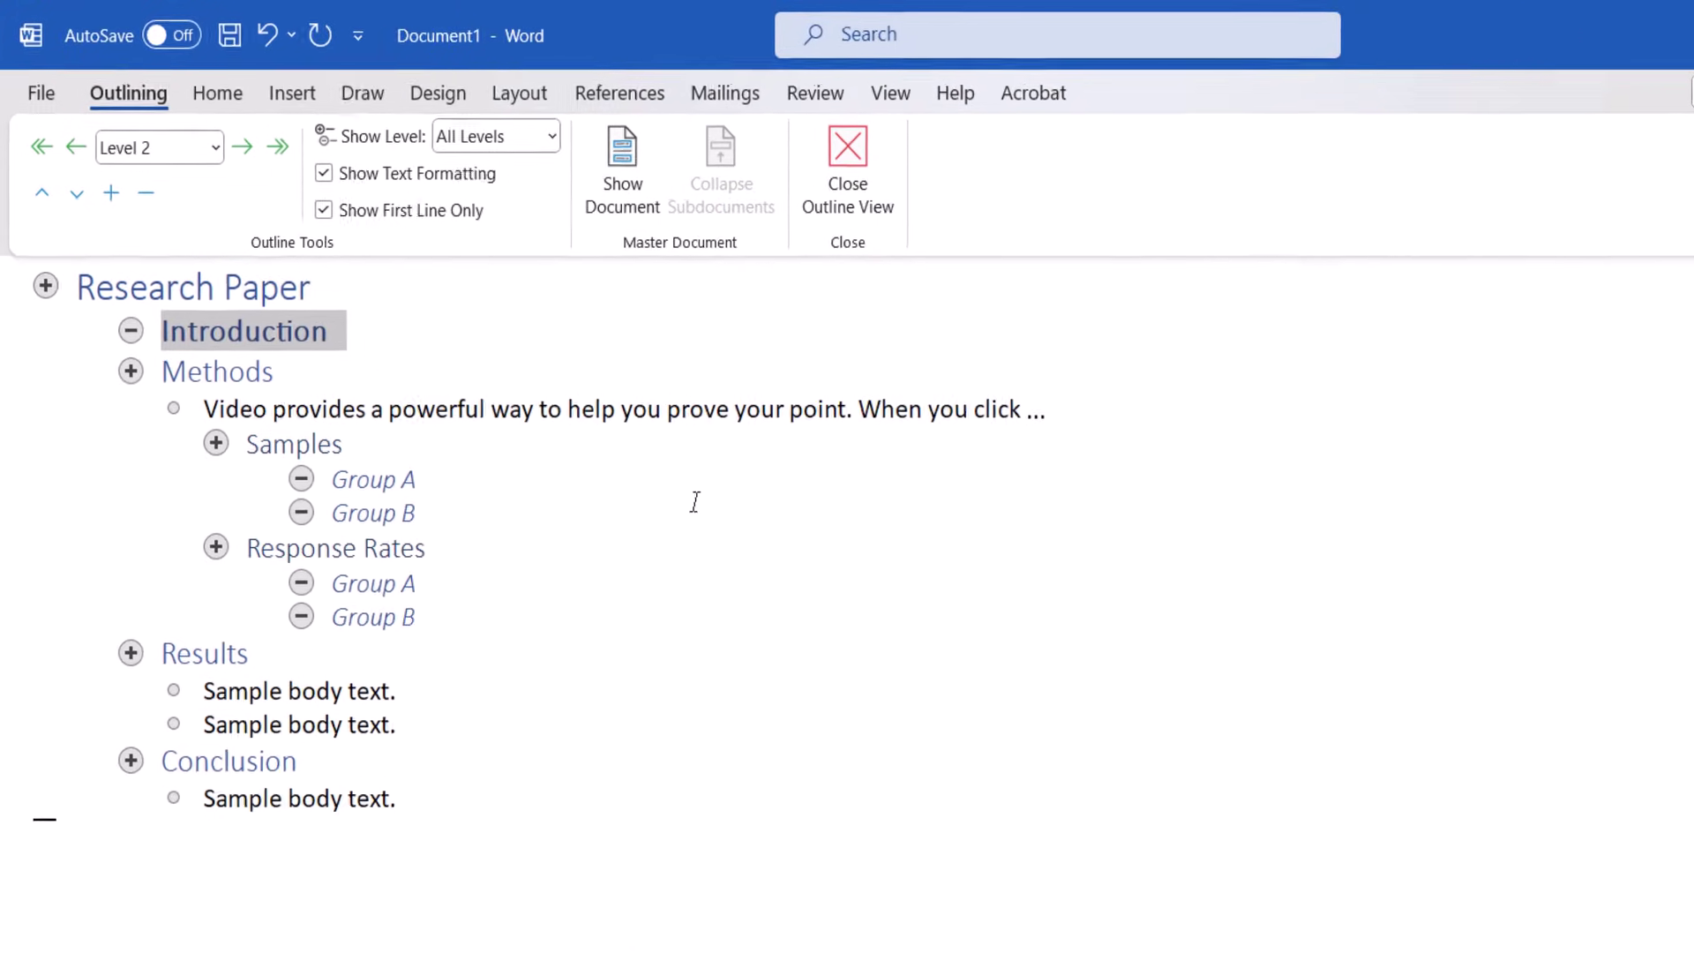
Color the Introduction heading red using the mini toolbar's Font Color.
right_click(236, 309)
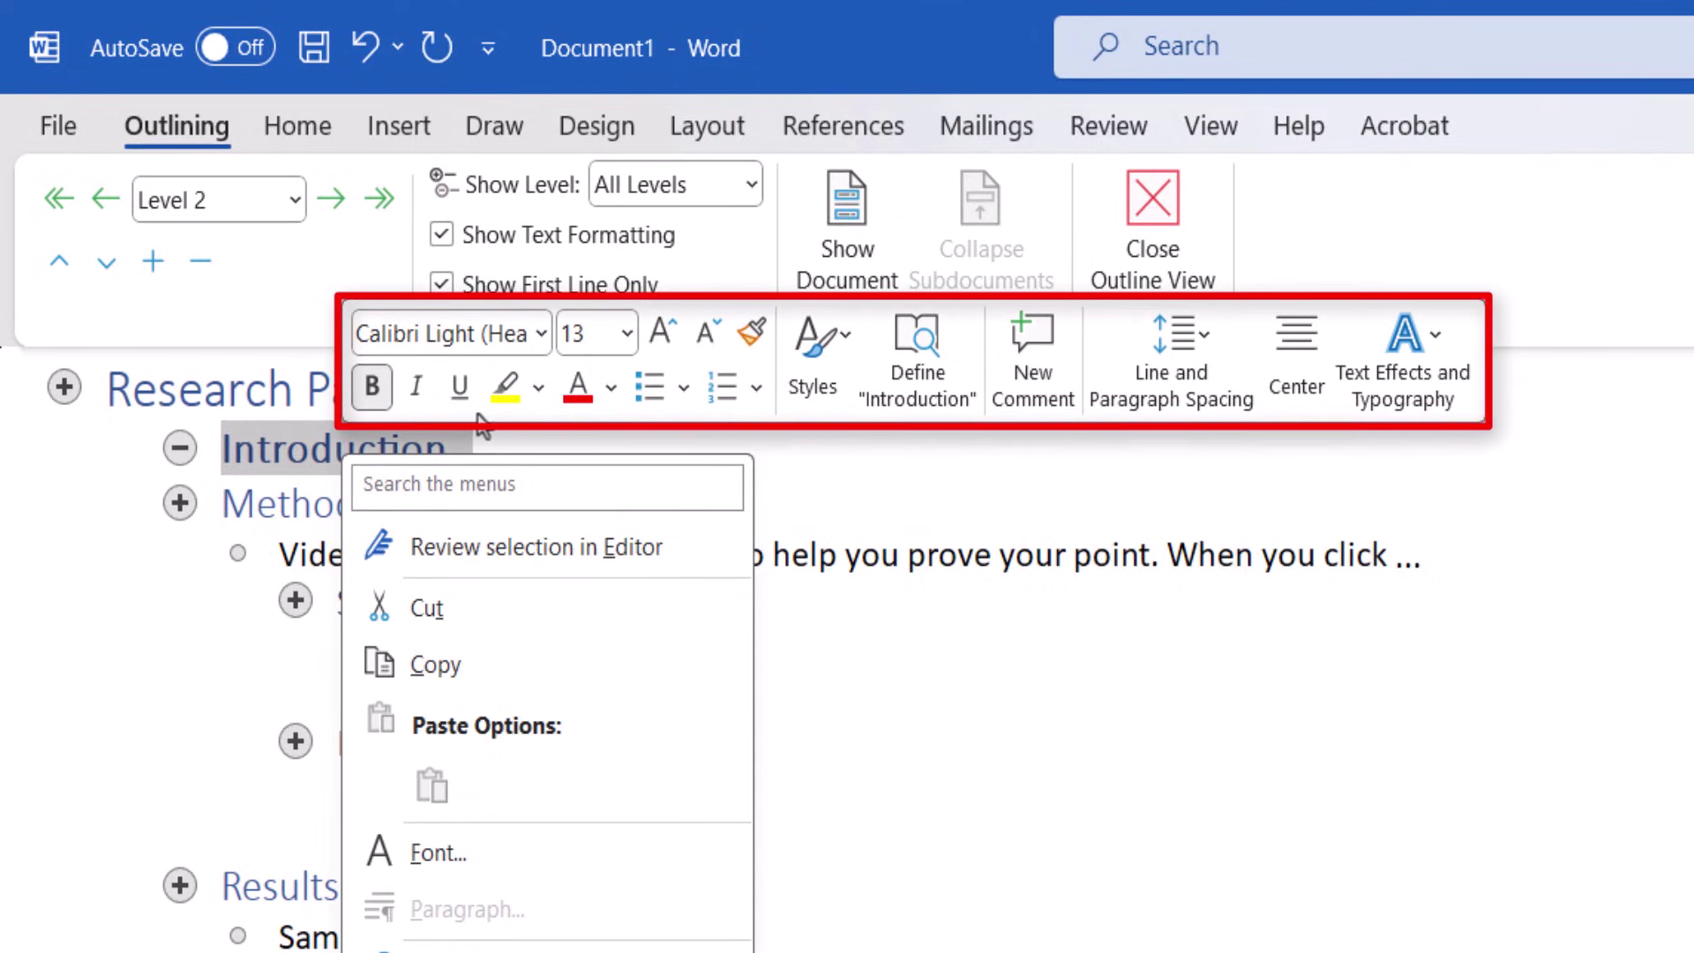
click(578, 388)
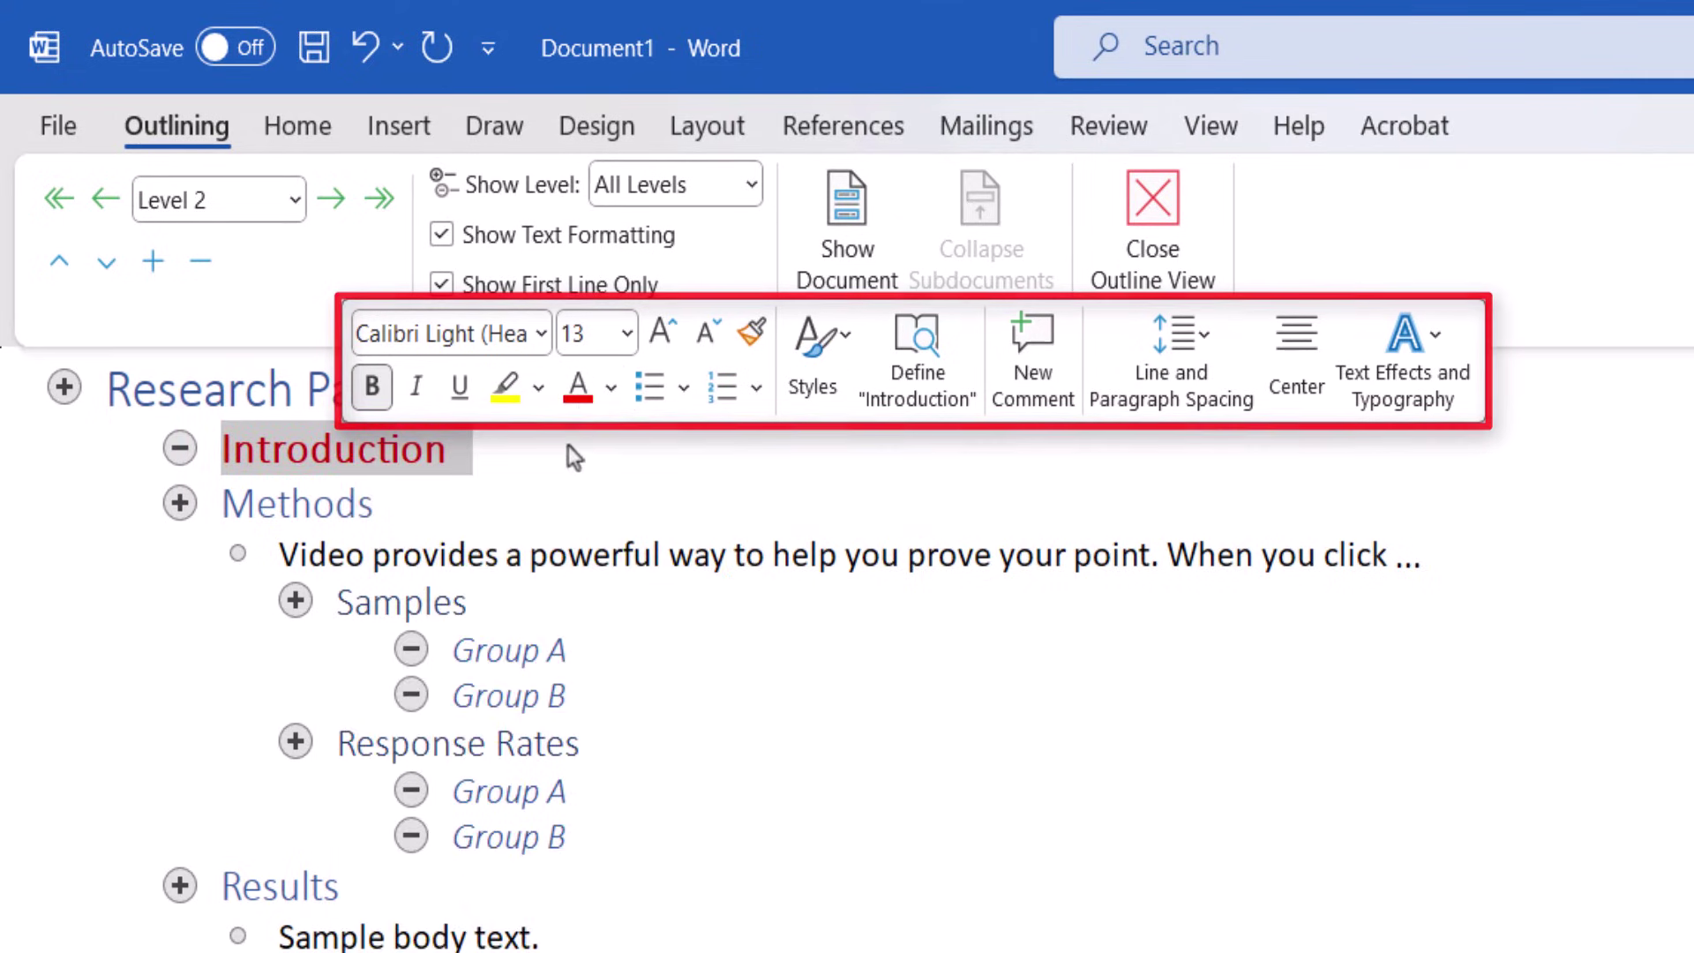
click(580, 478)
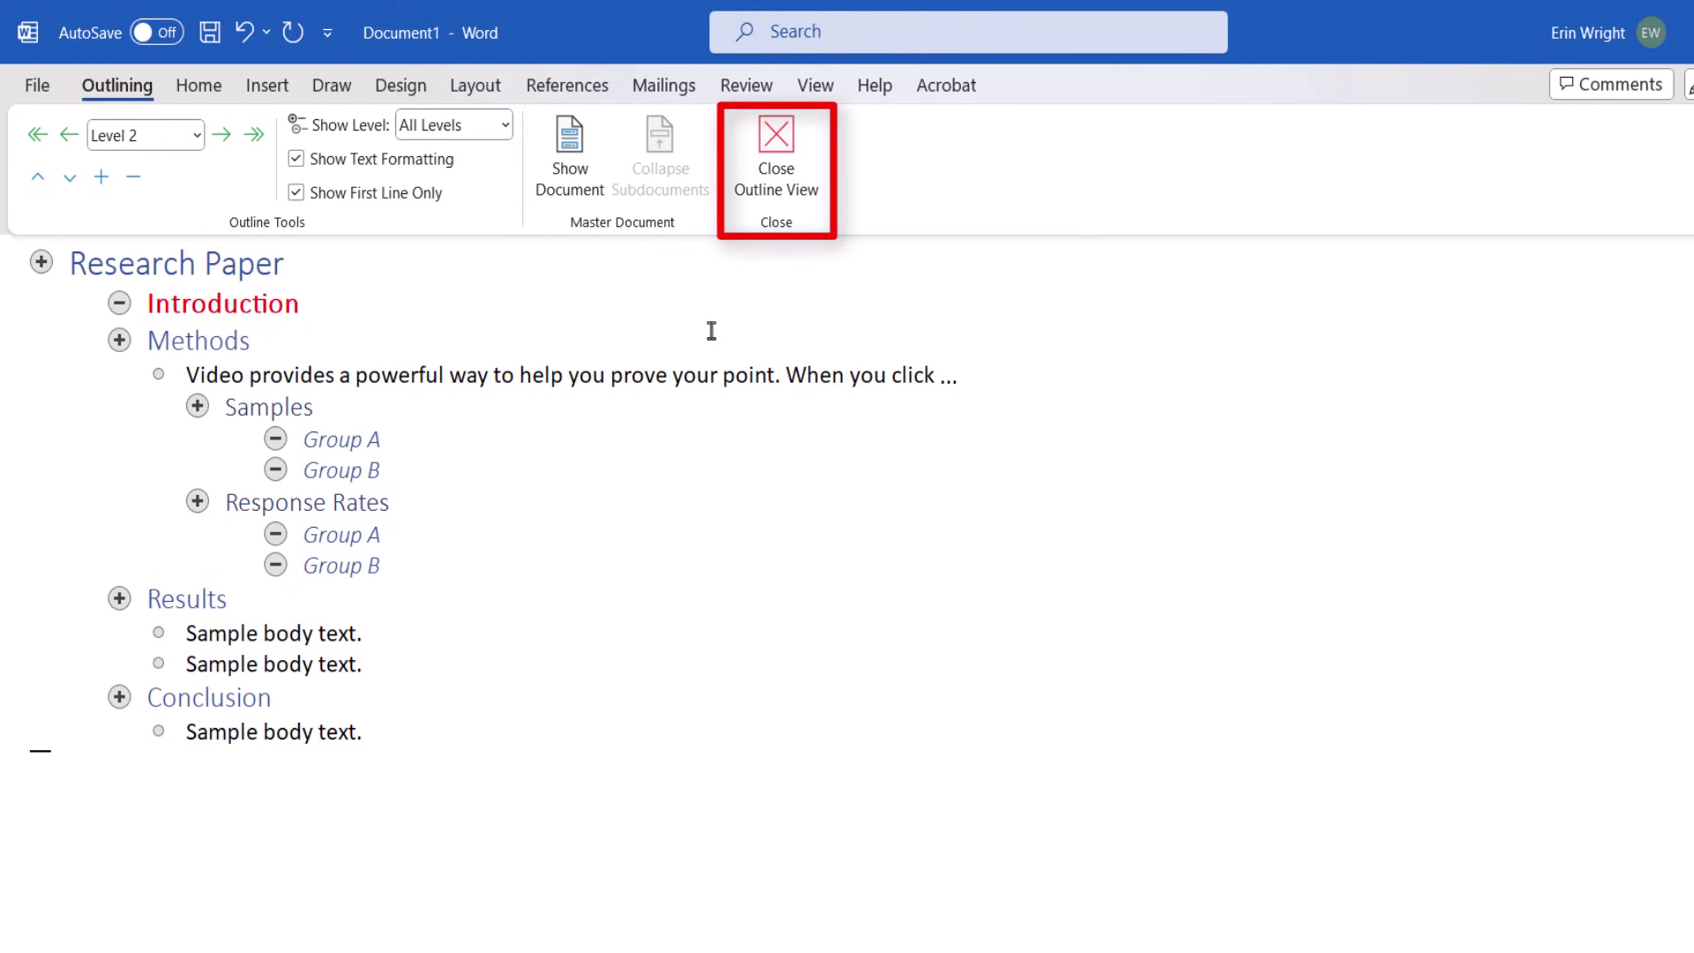
Close Outline View to return to the normal page layout.
click(775, 141)
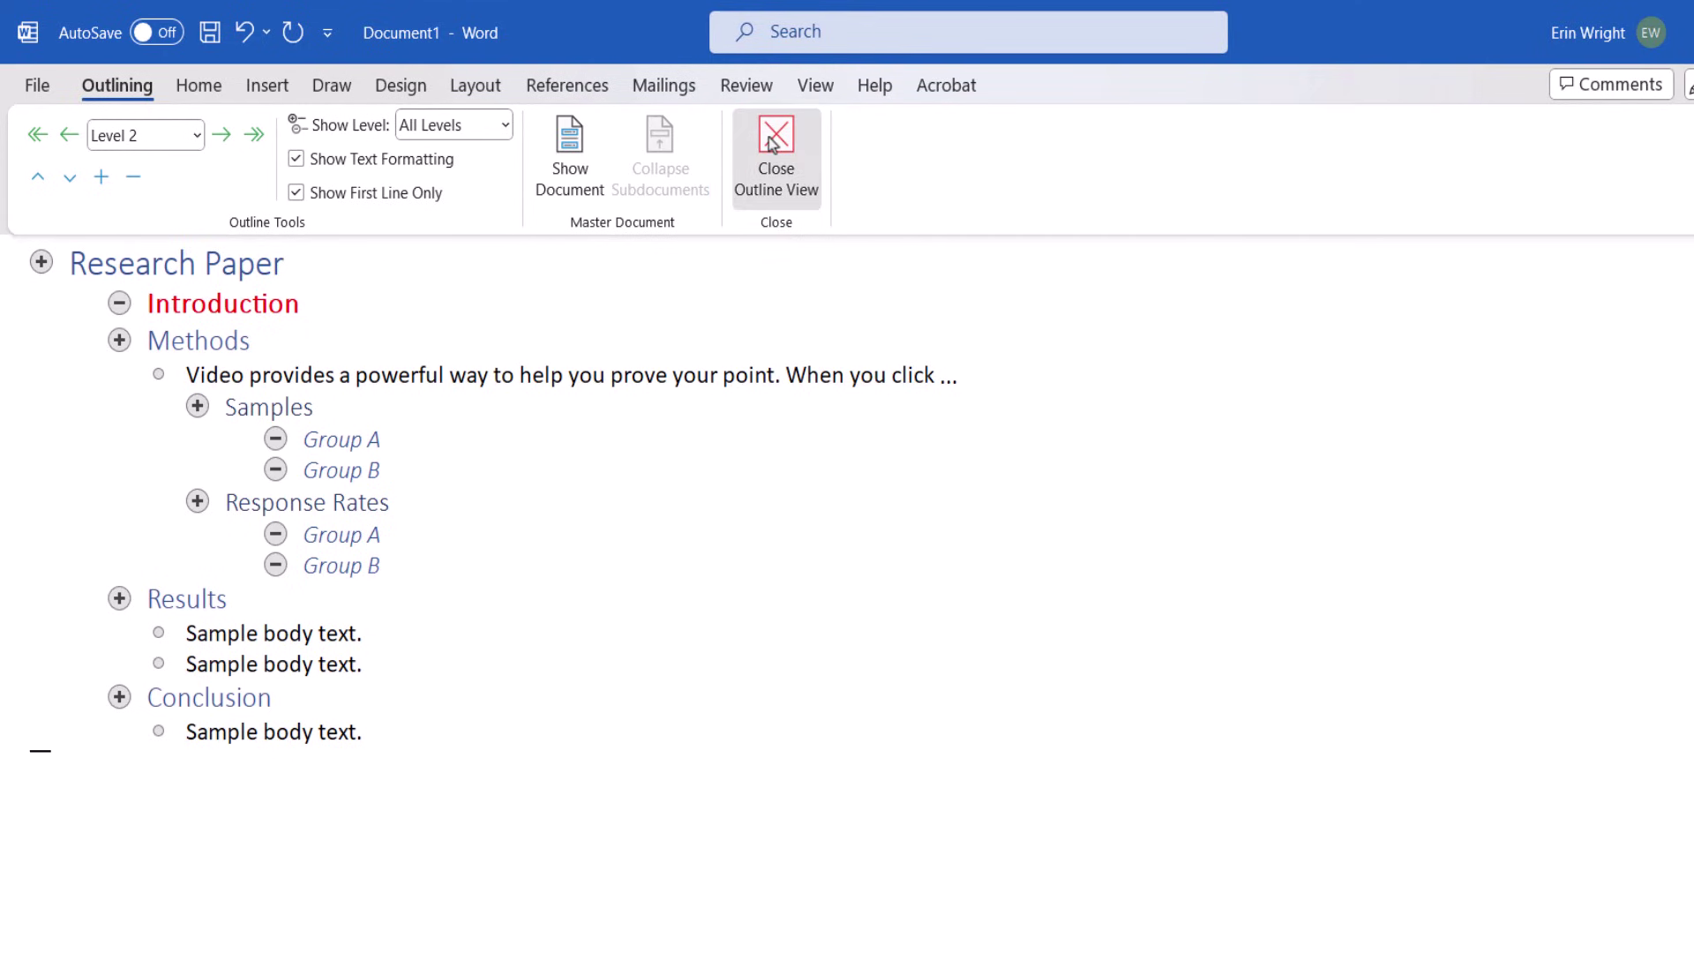